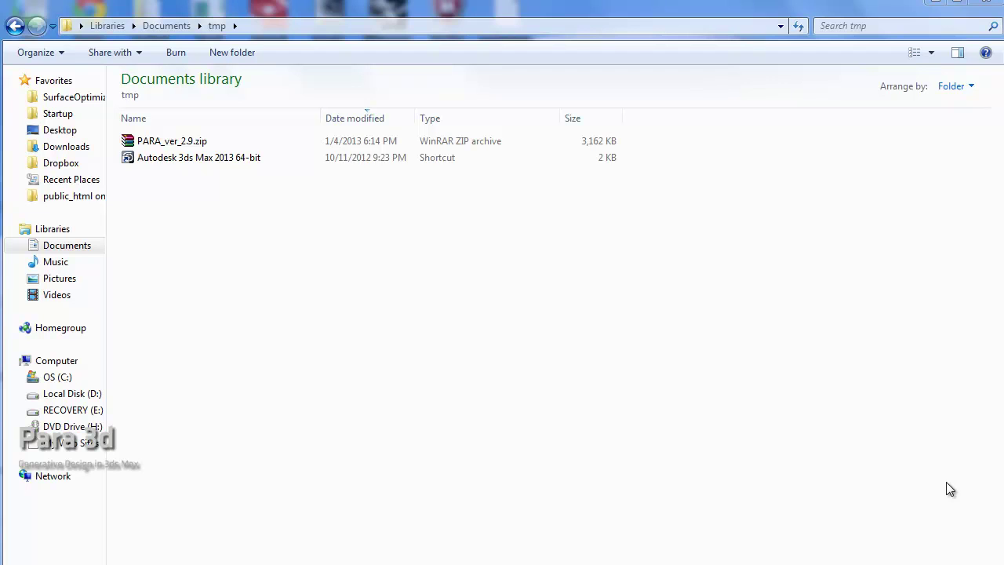
- Extract PARA_ver_2.9.zip here and select the unpacked PARA_ver_2.9.exe installer
{"action": "left_click", "coordinate": [164, 144]}
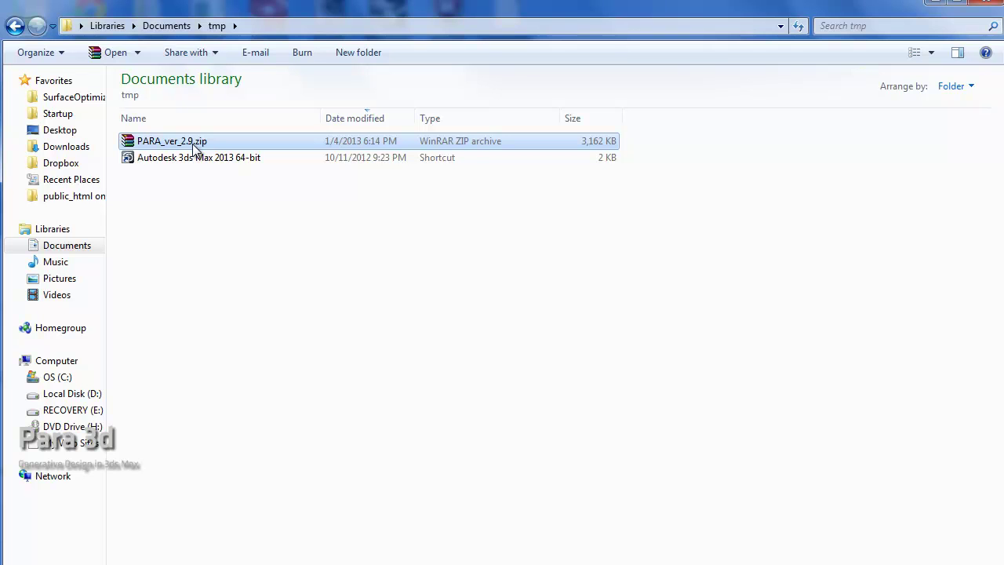
{"action": "right_click", "coordinate": [193, 144]}
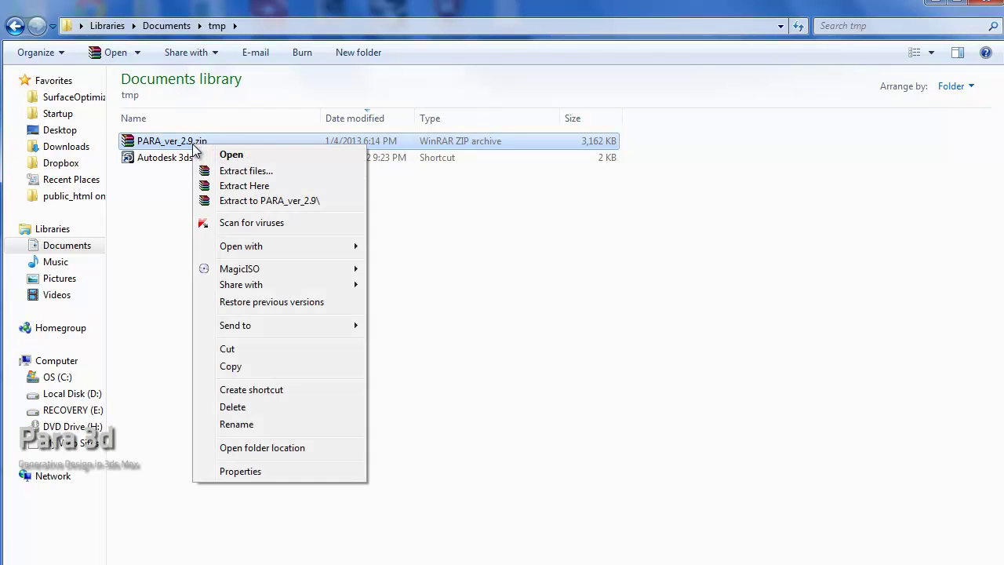
{"action": "left_click", "coordinate": [238, 190]}
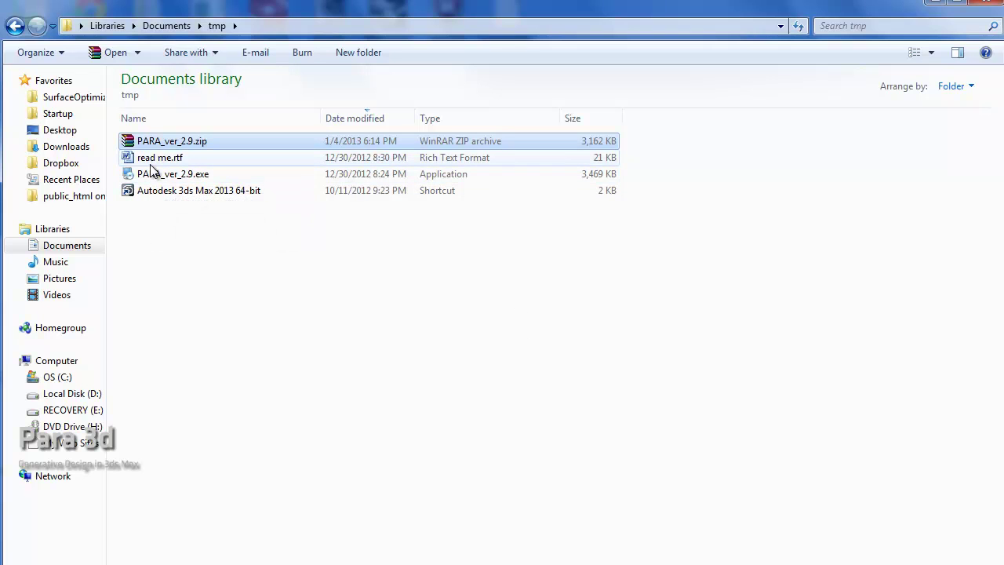
{"action": "left_click", "coordinate": [160, 181]}
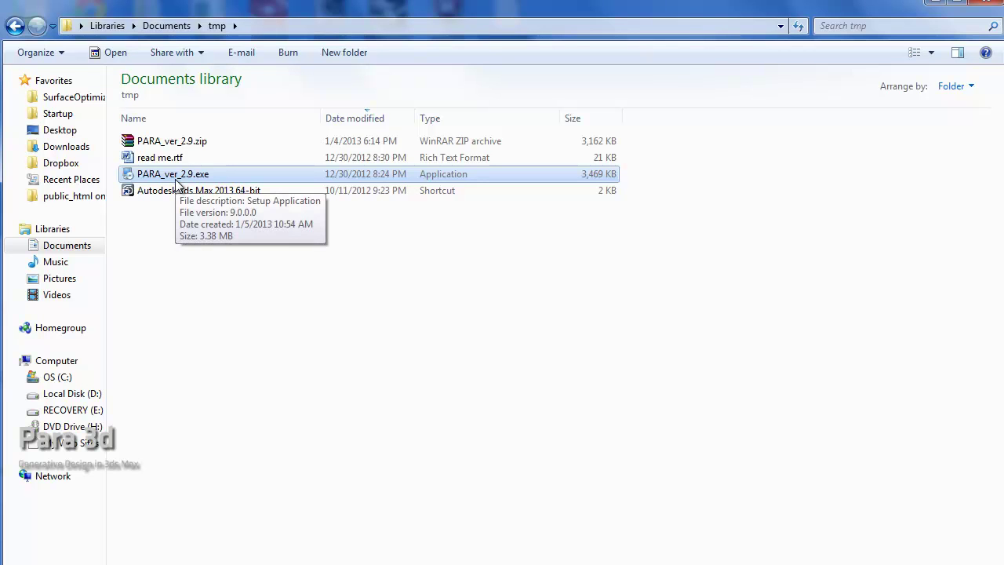
- Run PARA_ver_2.9.exe, pass the welcome page, and accept the license agreement
{"action": "right_click", "coordinate": [179, 174]}
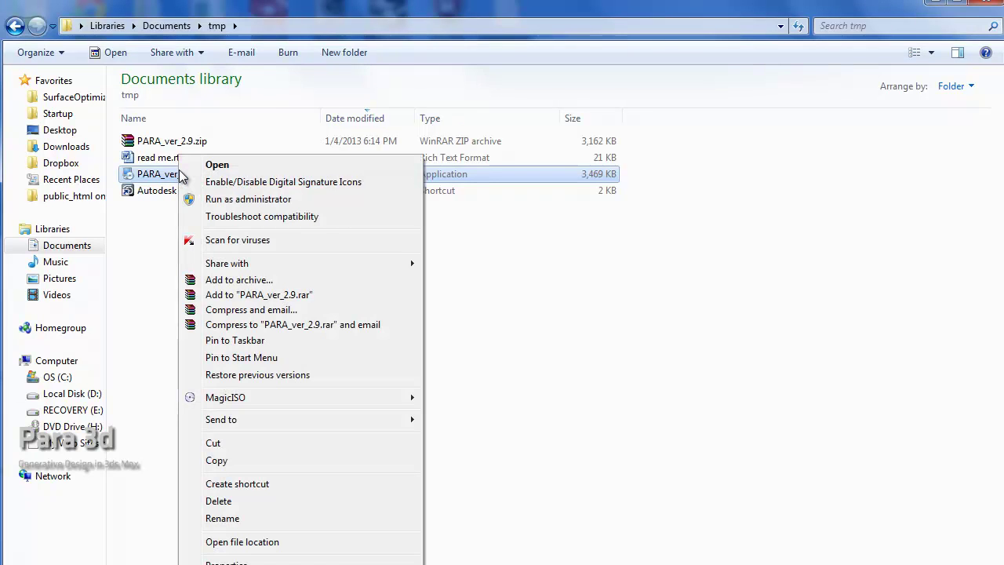
{"action": "left_click", "coordinate": [221, 165]}
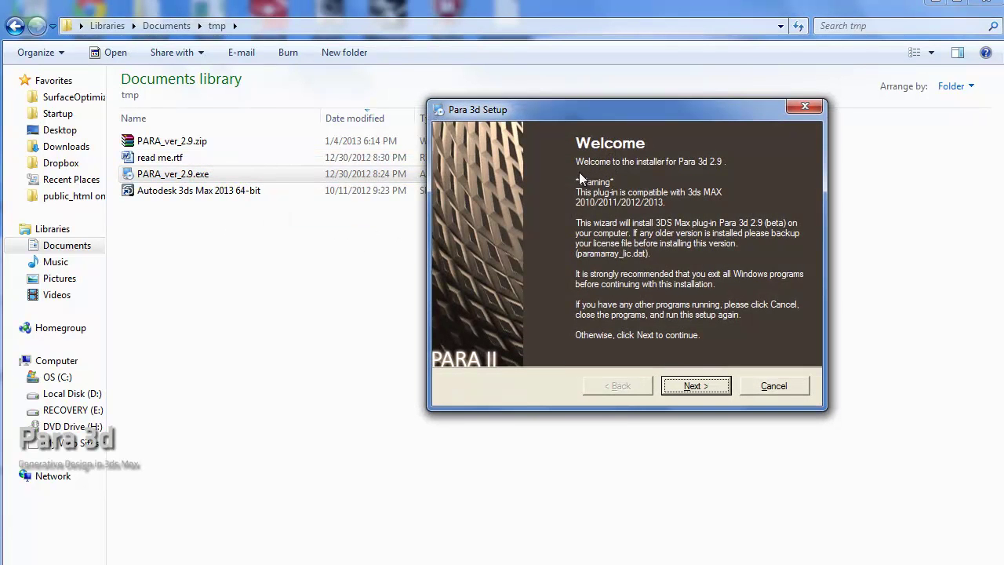
{"action": "left_click", "coordinate": [695, 386]}
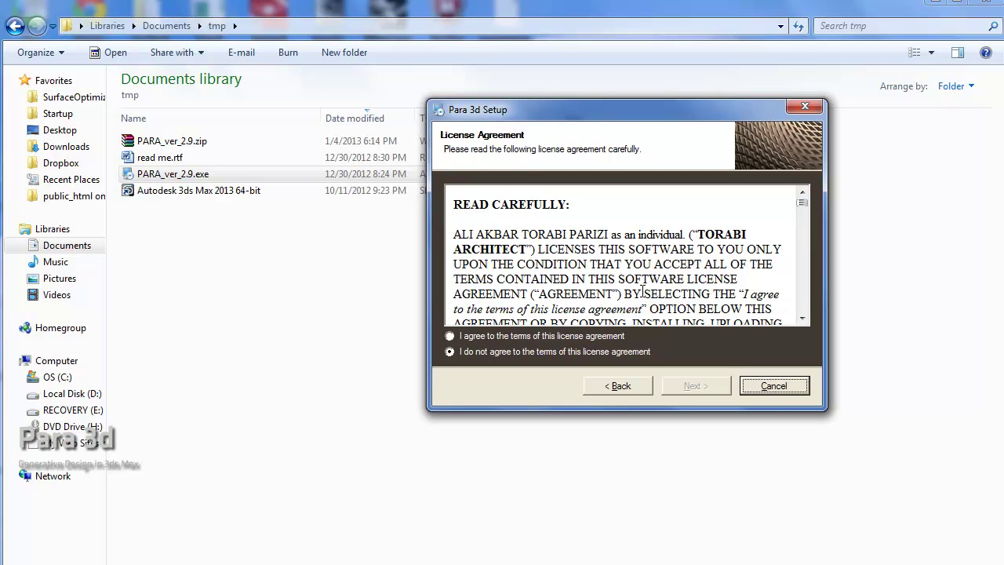
{"action": "left_click", "coordinate": [480, 336]}
{"action": "left_click_drag", "start_coordinate": [803, 202], "coordinate": [803, 307]}
{"action": "left_click", "coordinate": [708, 386]}
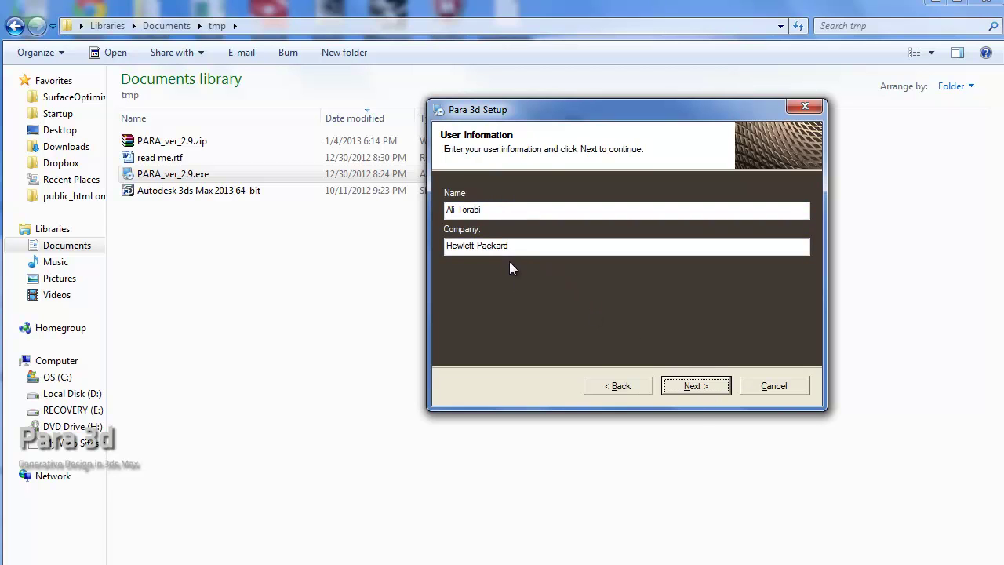
- Advance to Installation Folder, select the default 3ds Max 2012 path, and browse for a folder
{"action": "left_click", "coordinate": [695, 386]}
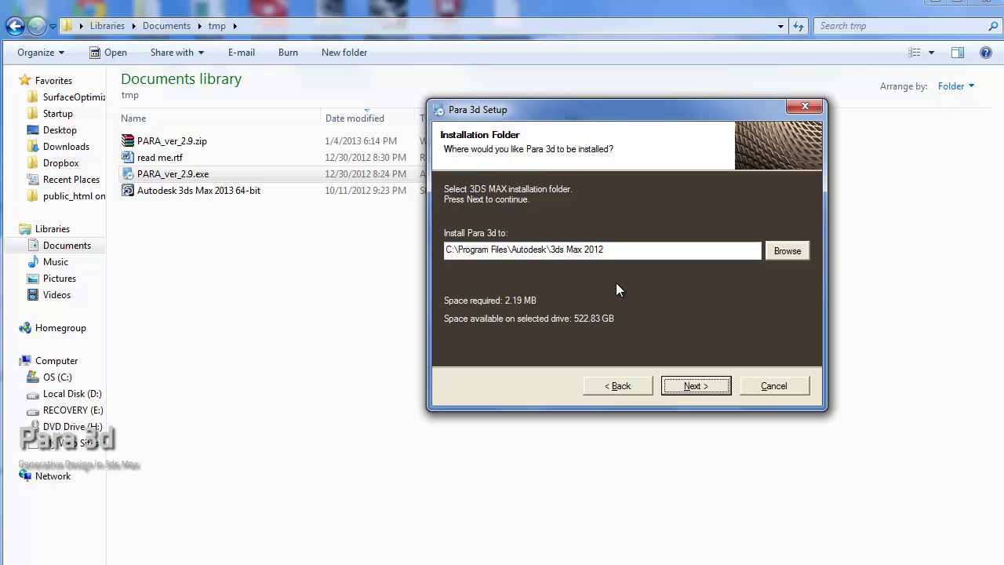
{"action": "double_click", "coordinate": [594, 249]}
{"action": "left_click_drag", "start_coordinate": [563, 253], "coordinate": [444, 251]}
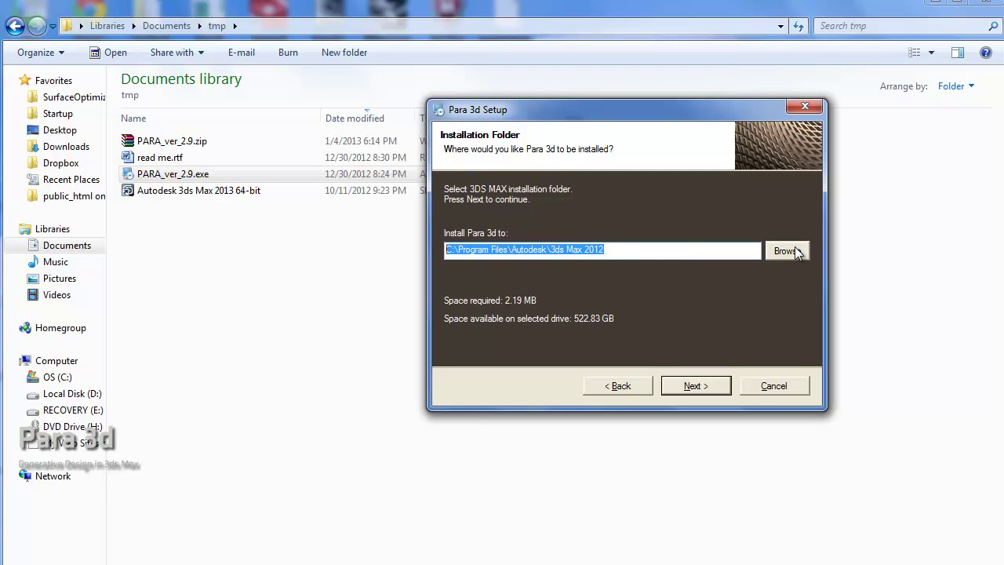
{"action": "left_click", "coordinate": [688, 248]}
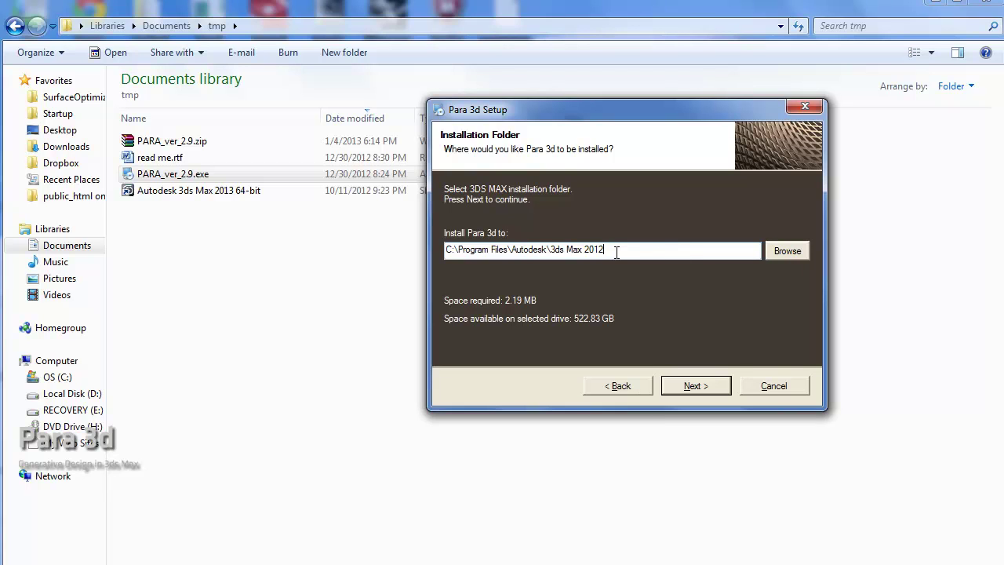
{"action": "left_click_drag", "start_coordinate": [616, 251], "coordinate": [444, 252]}
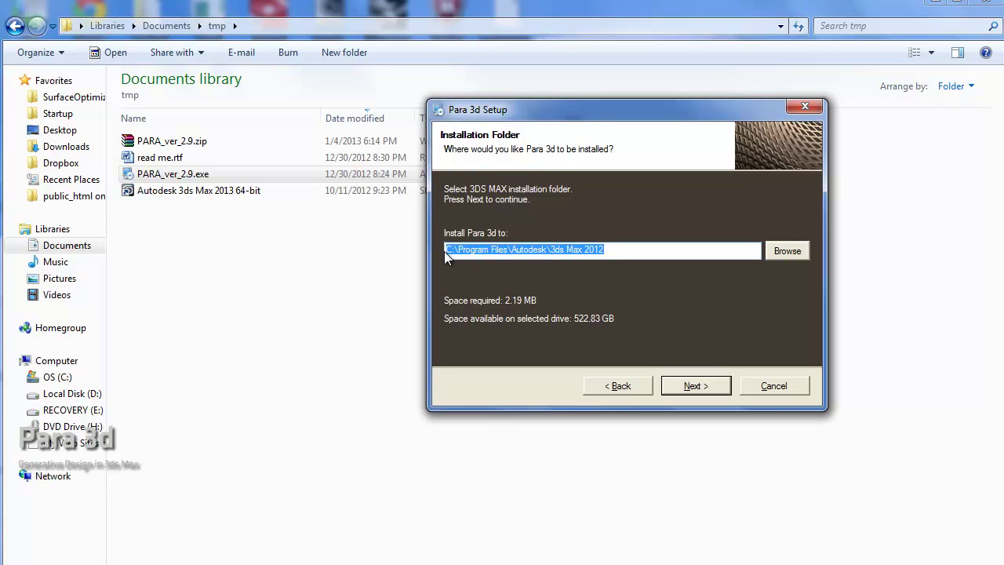
{"action": "left_click", "coordinate": [795, 250]}
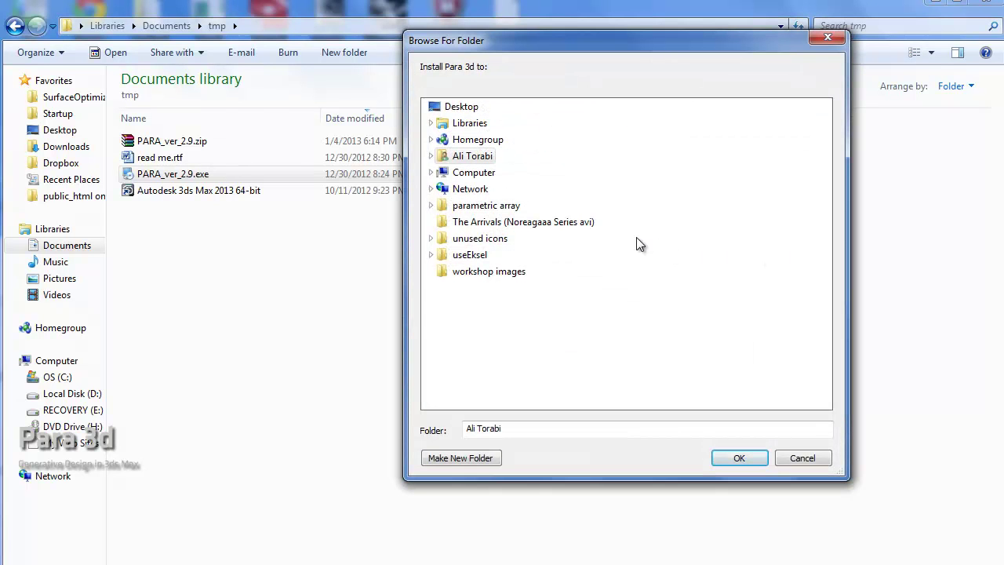
- Navigate through OS (C:) > Program Files > Autodesk and confirm 3ds Max 2013 as the folder
{"action": "left_click", "coordinate": [430, 173]}
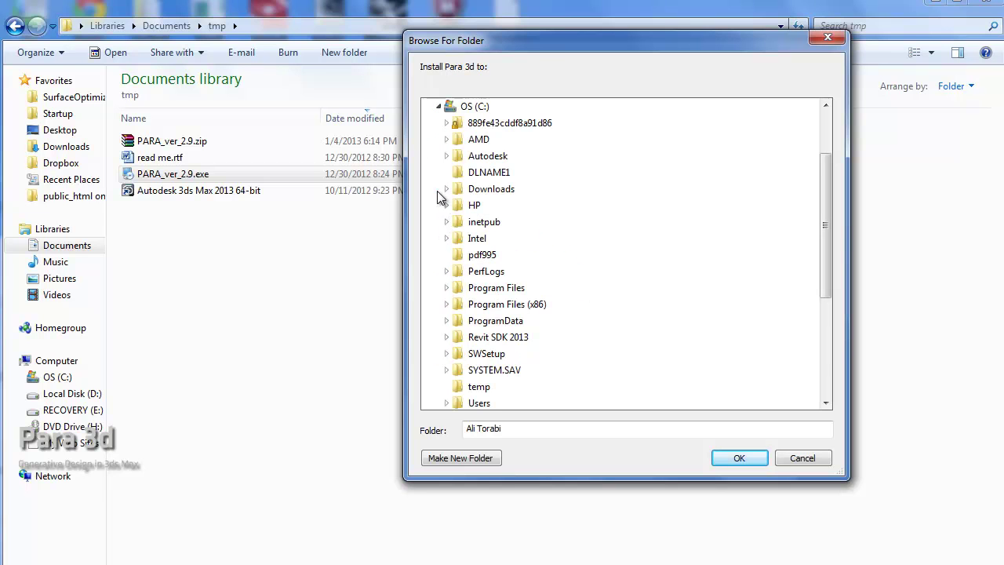
{"action": "left_click", "coordinate": [447, 288]}
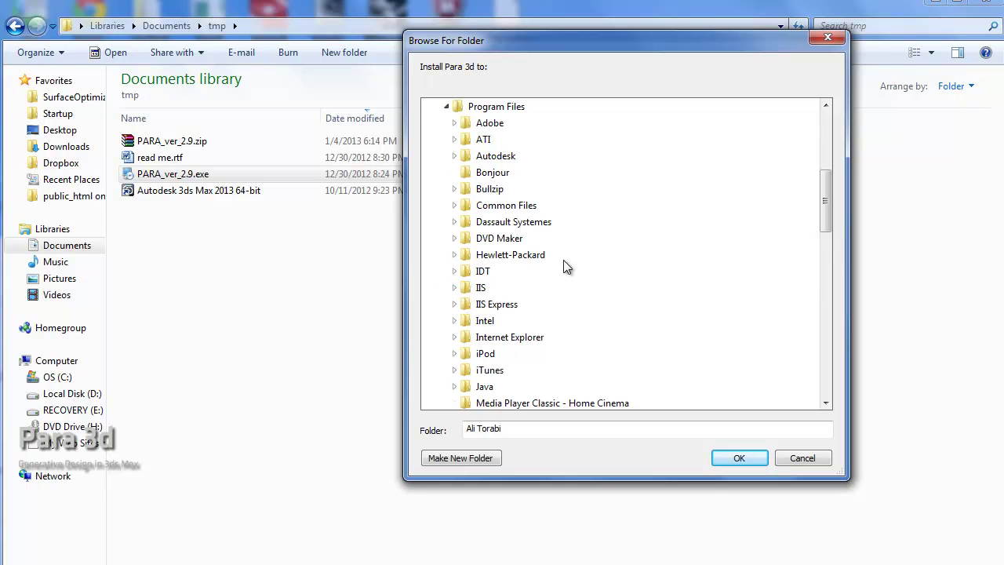
{"action": "mouse_move", "coordinate": [826, 216]}
{"action": "left_mouse_down"}
{"action": "mouse_move", "coordinate": [823, 224]}
{"action": "mouse_move", "coordinate": [821, 211]}
{"action": "left_mouse_up"}
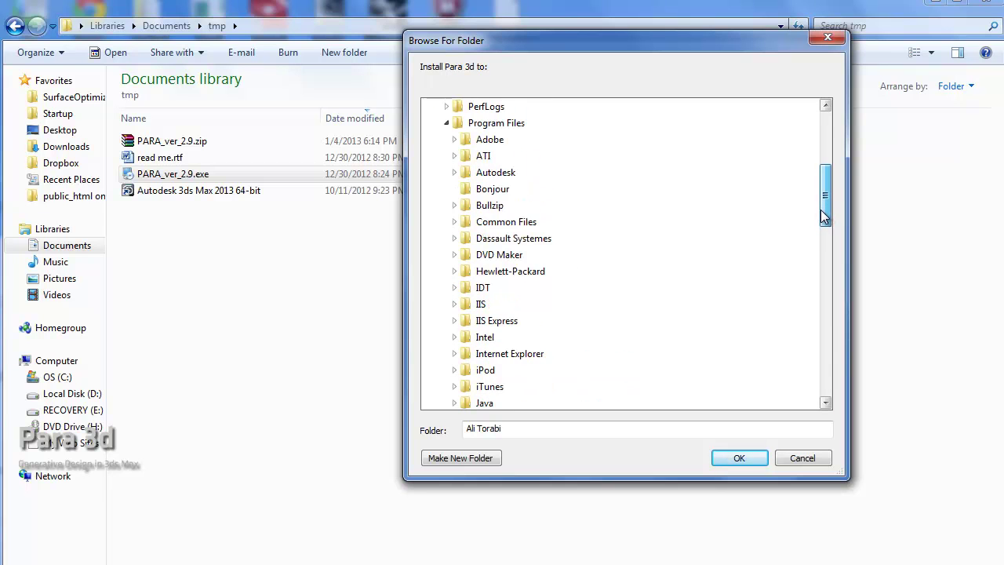
{"action": "left_click", "coordinate": [454, 172]}
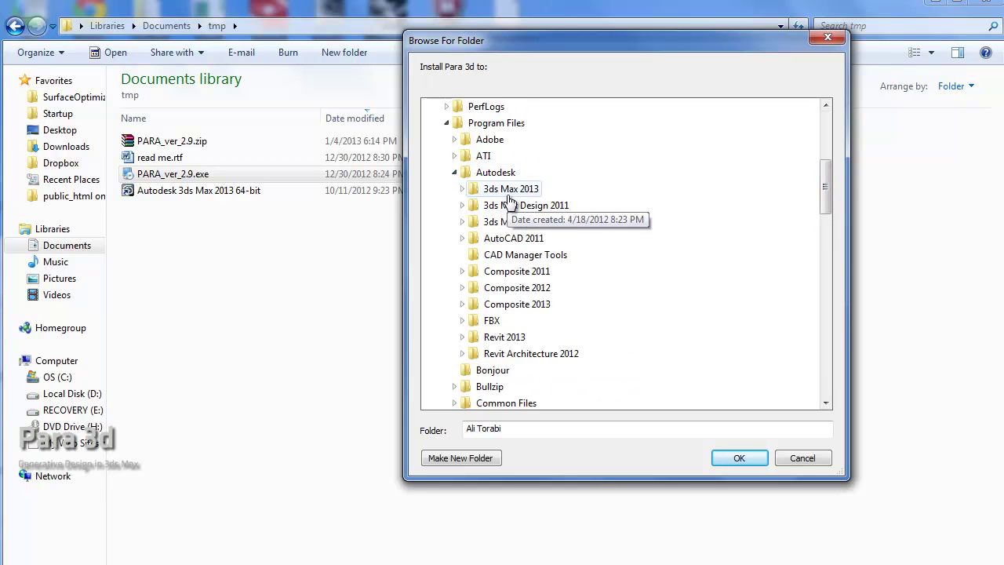
{"action": "left_click", "coordinate": [461, 189]}
{"action": "left_click", "coordinate": [510, 108]}
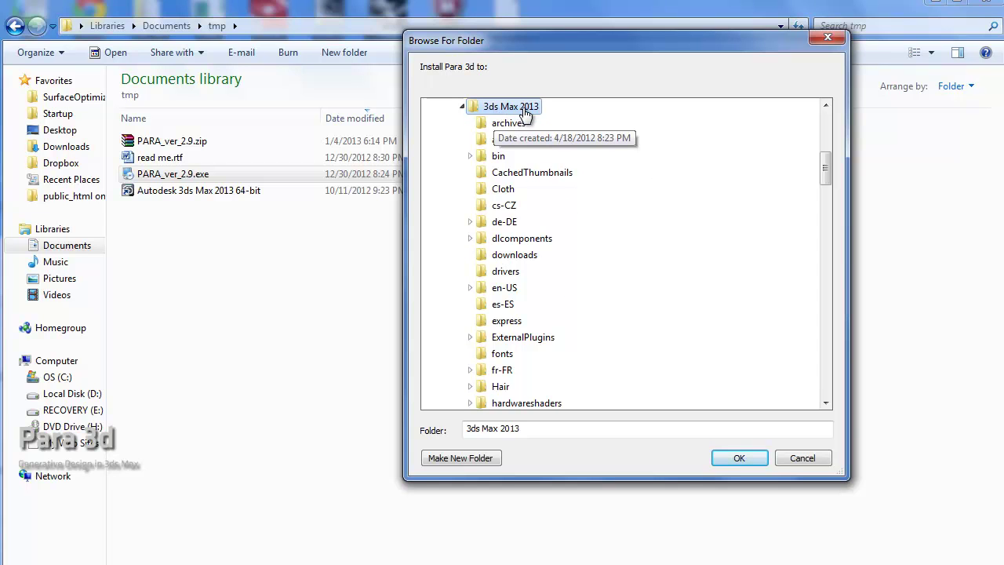
{"action": "left_click", "coordinate": [732, 457]}
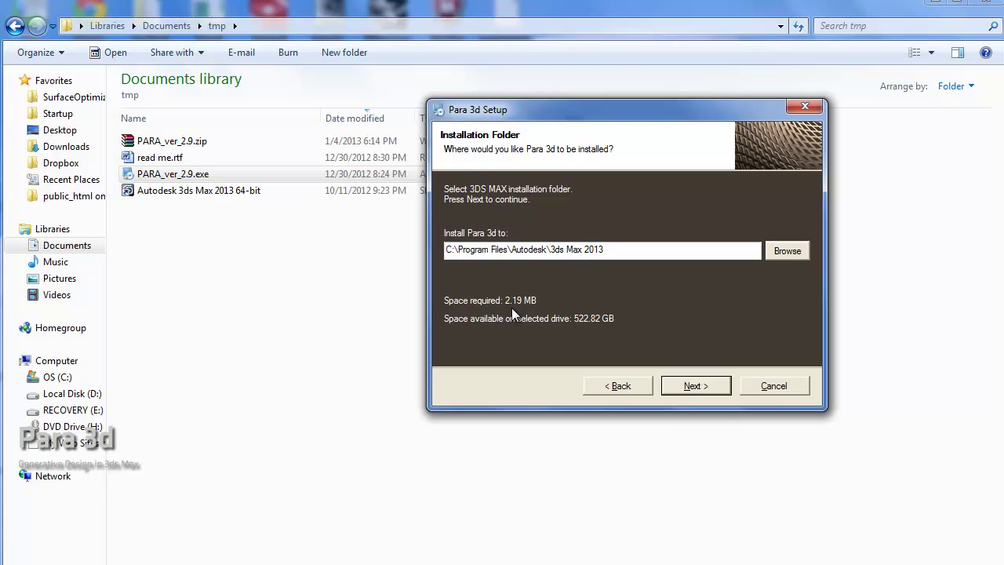
- Install Para 3d 2.9, close the finished installer, and select the 3ds Max 2013 shortcut
{"action": "left_click", "coordinate": [696, 387]}
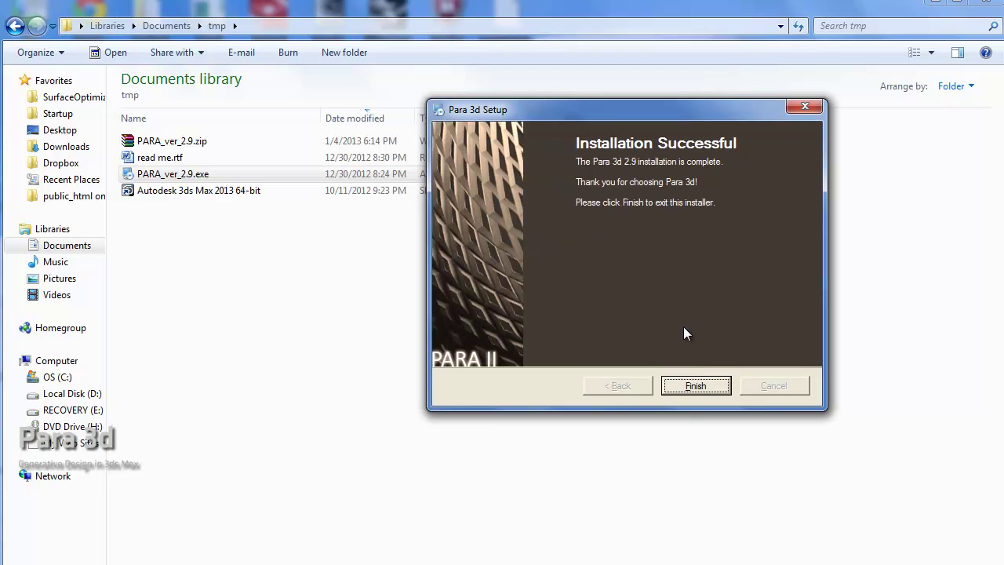
{"action": "left_click", "coordinate": [686, 386]}
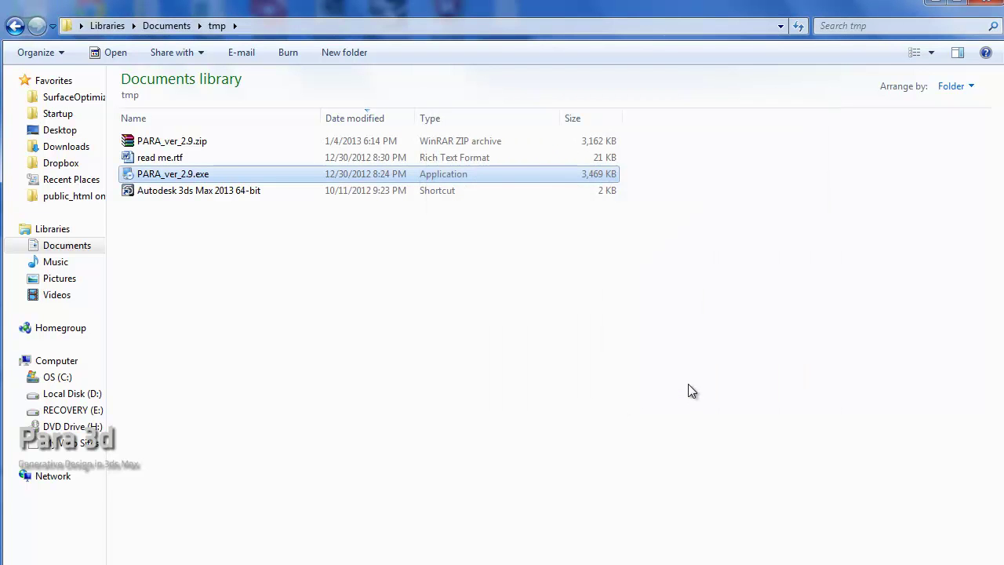
{"action": "left_click", "coordinate": [163, 195]}
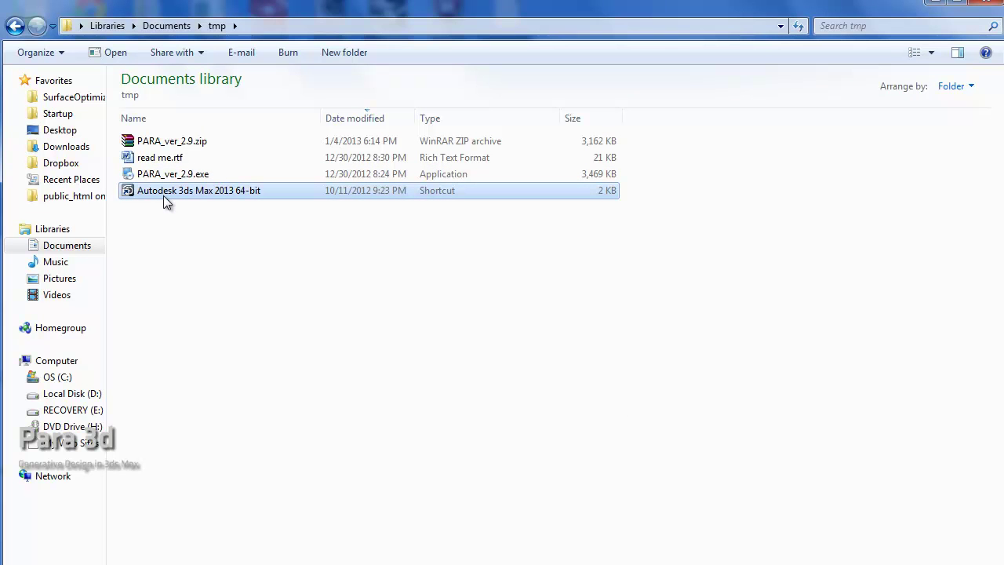
- Launch 3ds Max 2013 and float the docked PARA and PARA UTILITIES toolbars over the viewports
{"action": "double_click", "coordinate": [163, 196]}
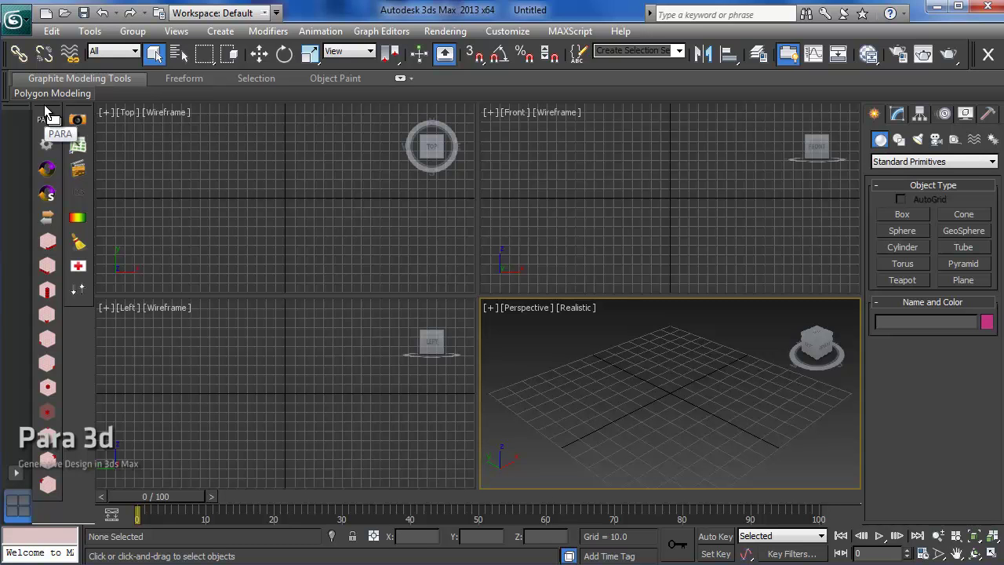
{"action": "left_click_drag", "start_coordinate": [45, 112], "coordinate": [269, 191]}
{"action": "left_click_drag", "start_coordinate": [49, 127], "coordinate": [226, 246]}
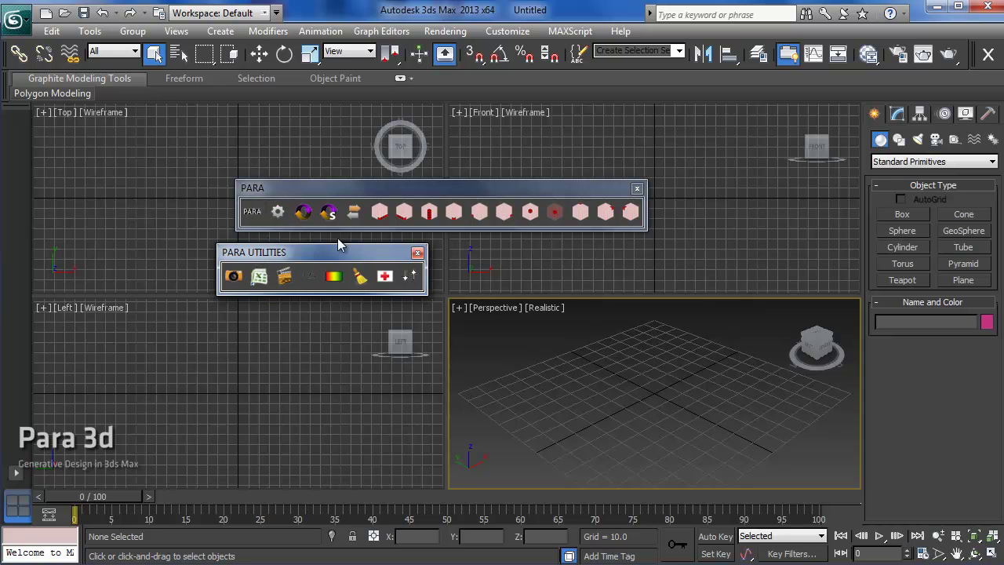
- Delete the PARA UTILITIES and PARA toolbars on Customize User Interface's Toolbars tab
{"action": "left_click", "coordinate": [508, 30]}
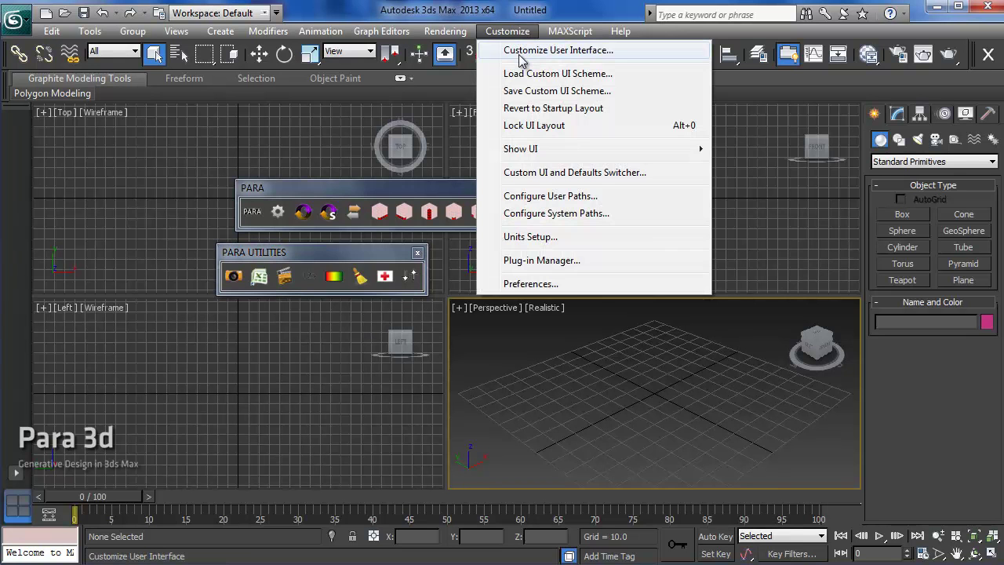
{"action": "left_click", "coordinate": [519, 53]}
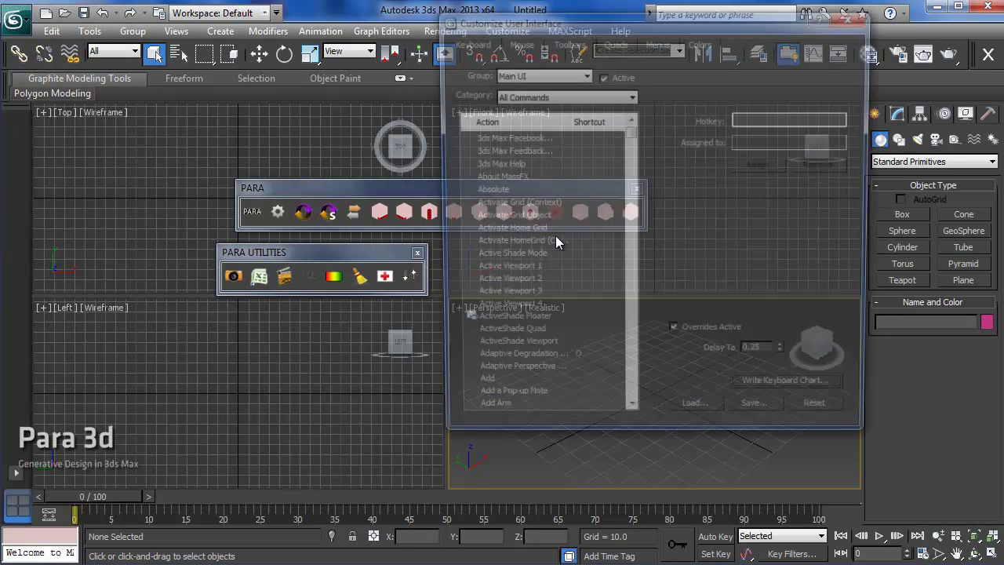
{"action": "left_click_drag", "start_coordinate": [557, 24], "coordinate": [665, 73]}
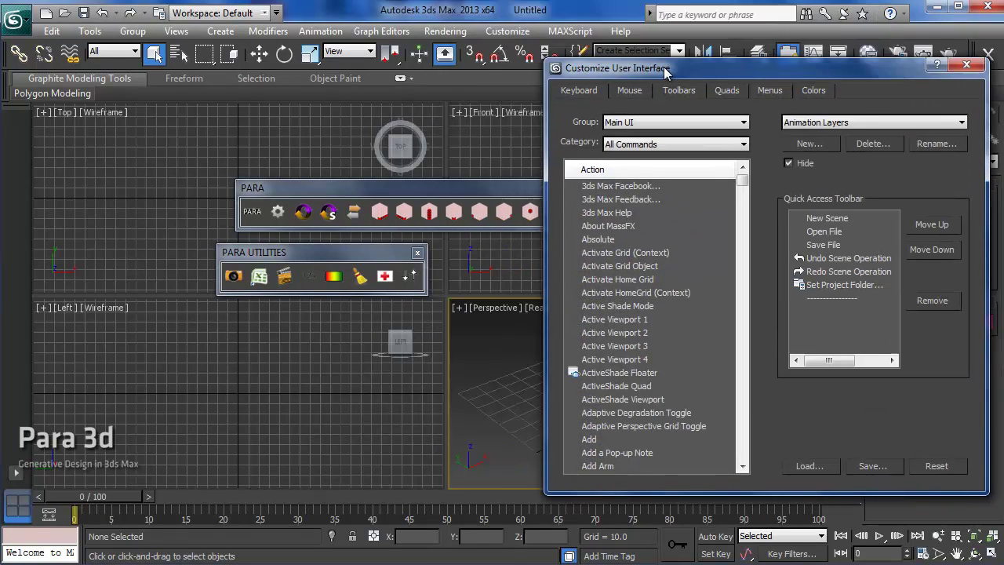
{"action": "left_click", "coordinate": [831, 125]}
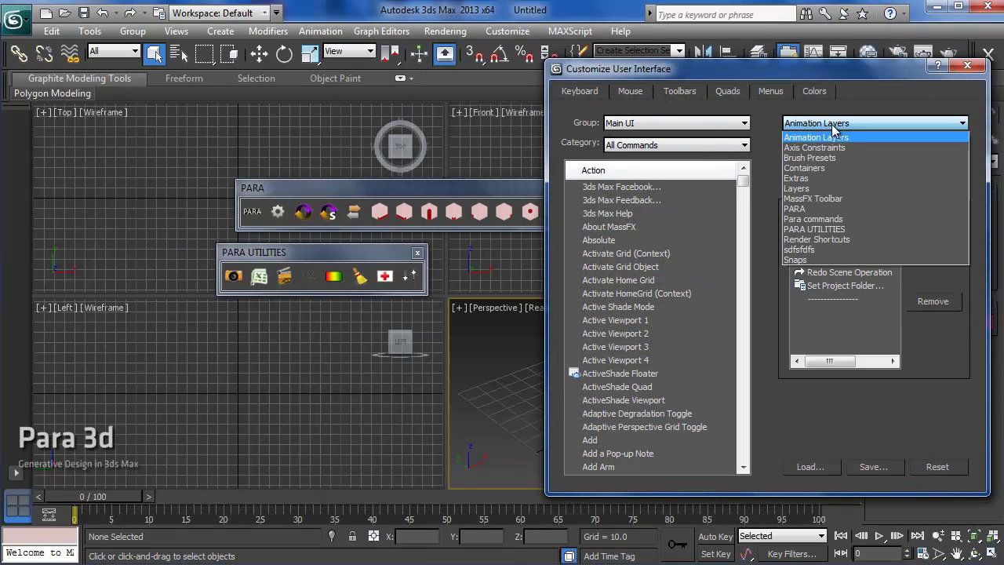
{"action": "left_click", "coordinate": [828, 229]}
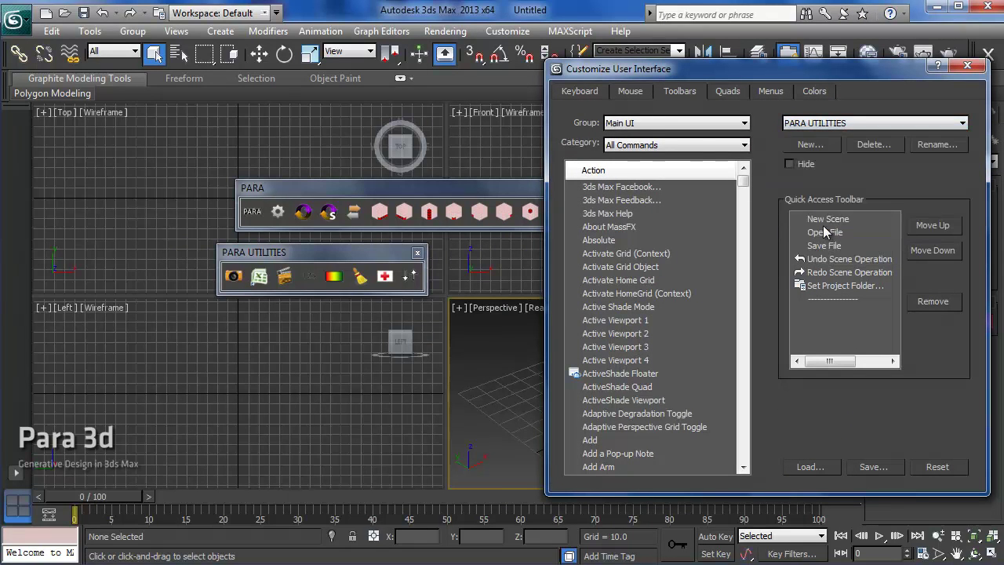
{"action": "left_click", "coordinate": [871, 143]}
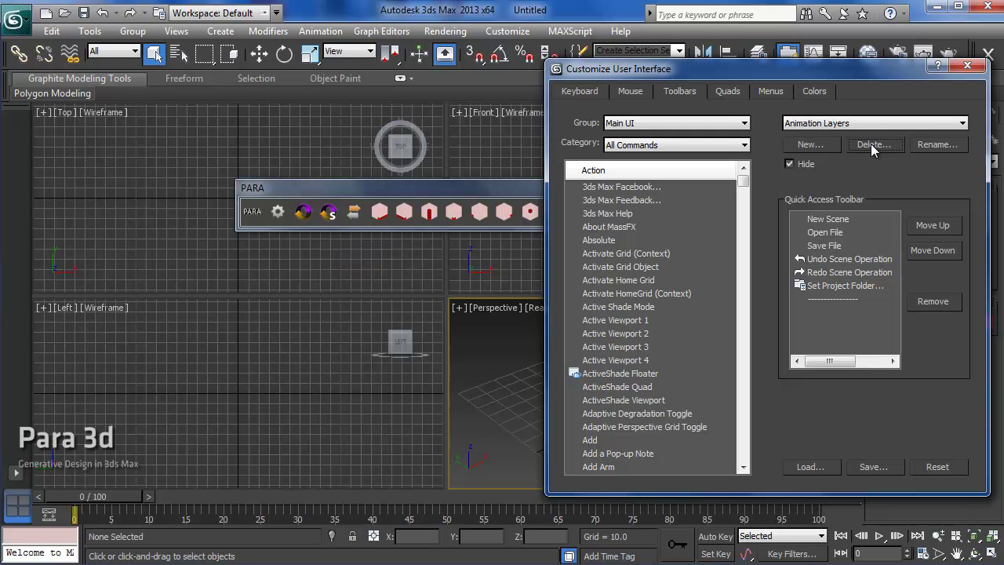
{"action": "left_click", "coordinate": [828, 127]}
{"action": "left_click", "coordinate": [828, 205]}
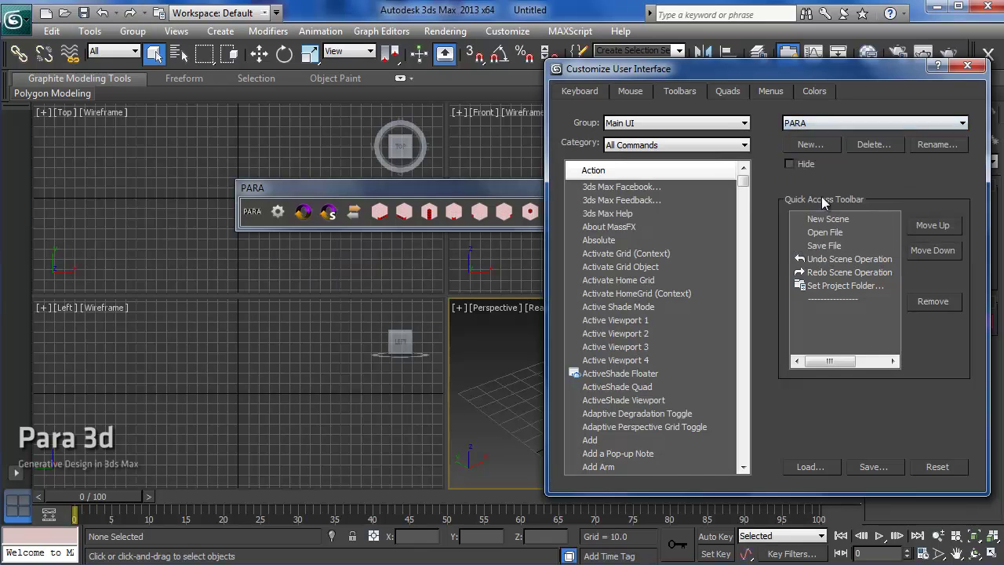
{"action": "left_click", "coordinate": [868, 145]}
{"action": "left_click_drag", "start_coordinate": [737, 75], "coordinate": [625, 74]}
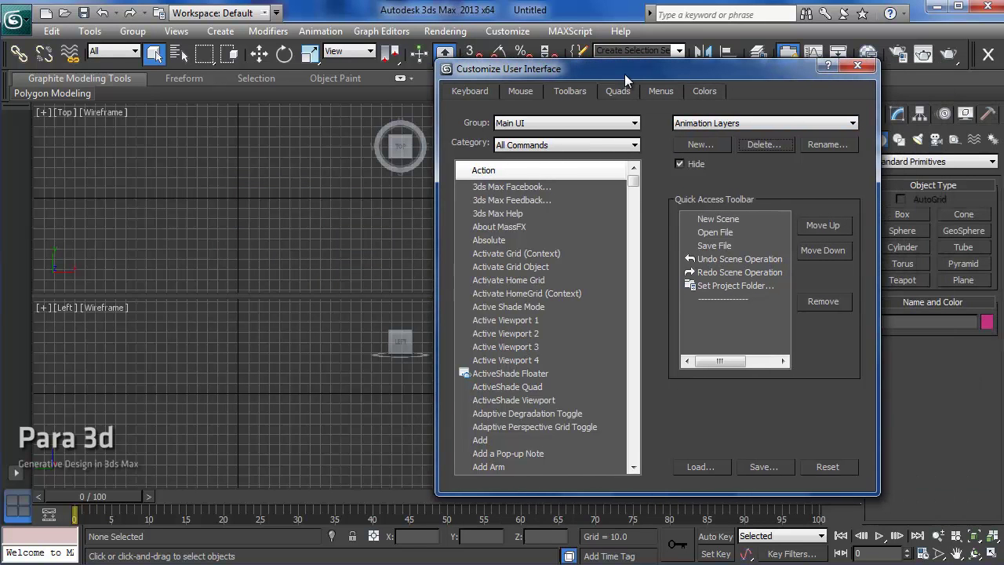
- Create a new toolbar named 'Para' on the Toolbars tab
{"action": "left_click", "coordinate": [712, 146]}
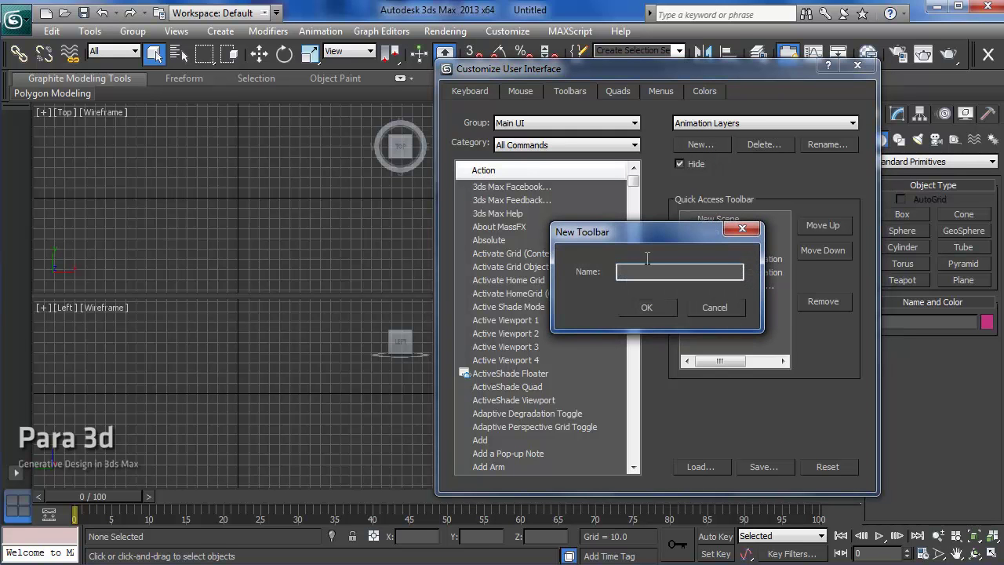
{"action": "type", "text": "Para"}
{"action": "left_click", "coordinate": [635, 311]}
{"action": "left_click_drag", "start_coordinate": [379, 267], "coordinate": [97, 149]}
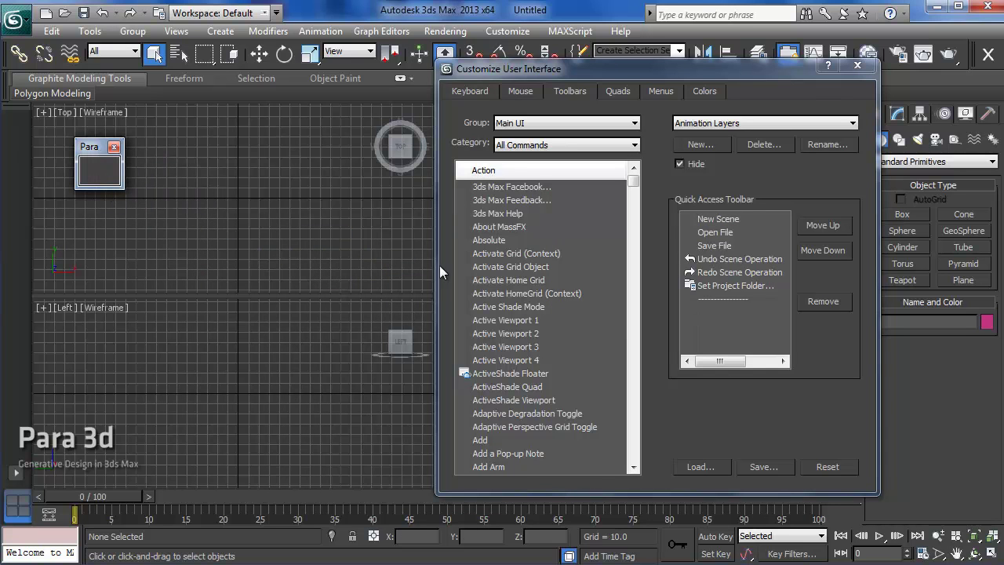
- Set the command category to Parametric Array
{"action": "left_click", "coordinate": [556, 146]}
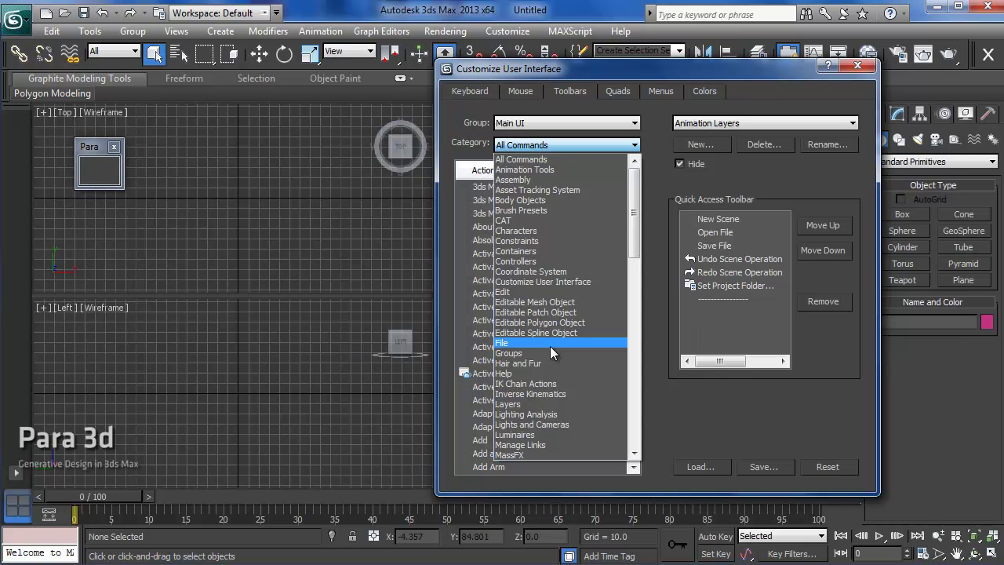
{"action": "scroll", "coordinate": [551, 348], "scroll_direction": "down", "scroll_amount": 9}
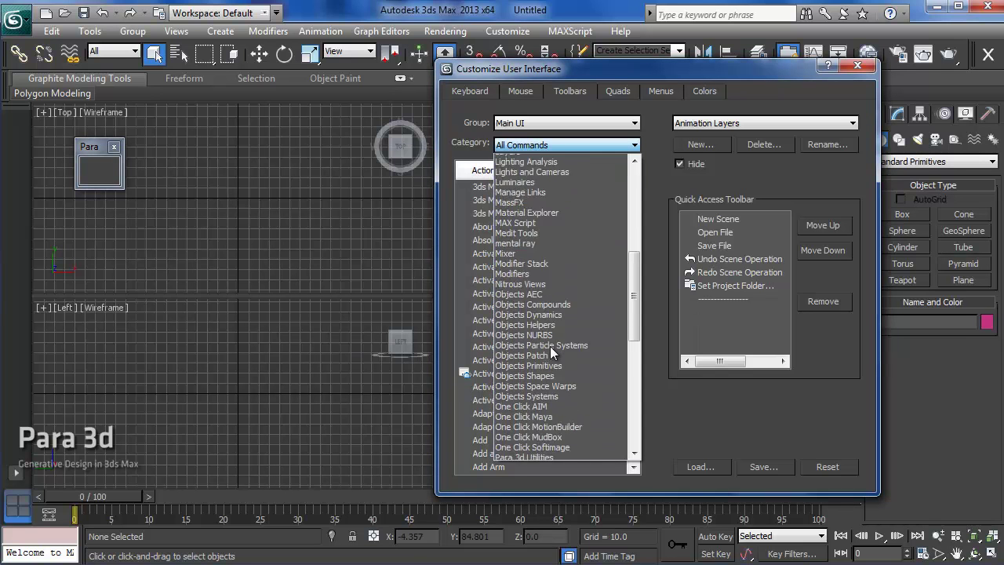
{"action": "scroll", "coordinate": [550, 346], "scroll_direction": "down", "scroll_amount": 3}
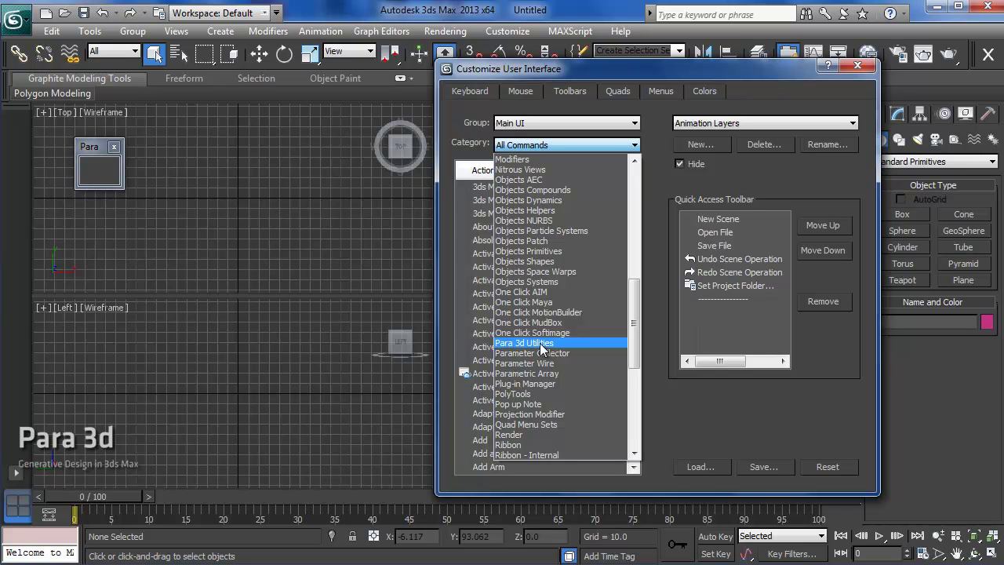
{"action": "scroll", "coordinate": [555, 381], "scroll_direction": "down", "scroll_amount": 1}
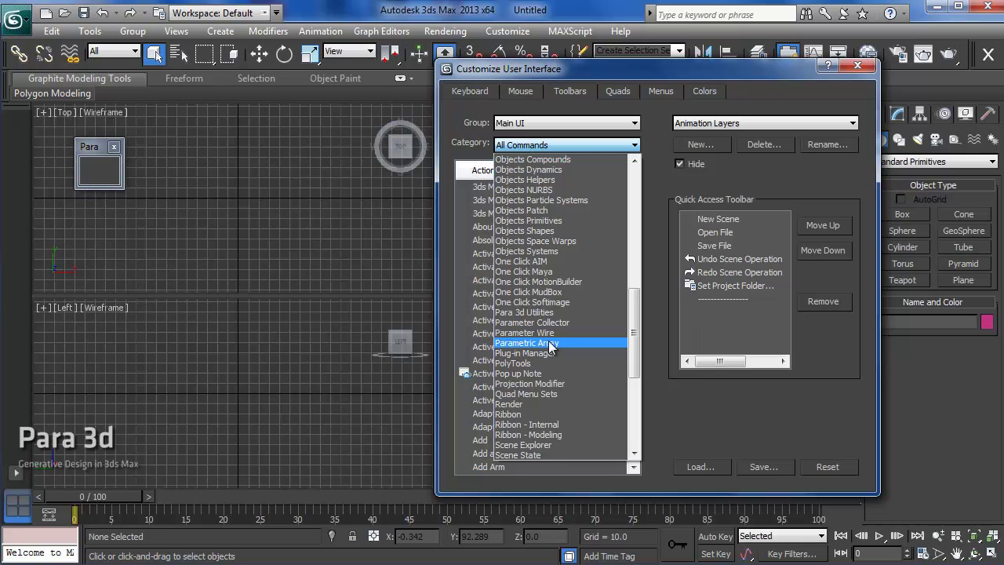
{"action": "left_click", "coordinate": [552, 344]}
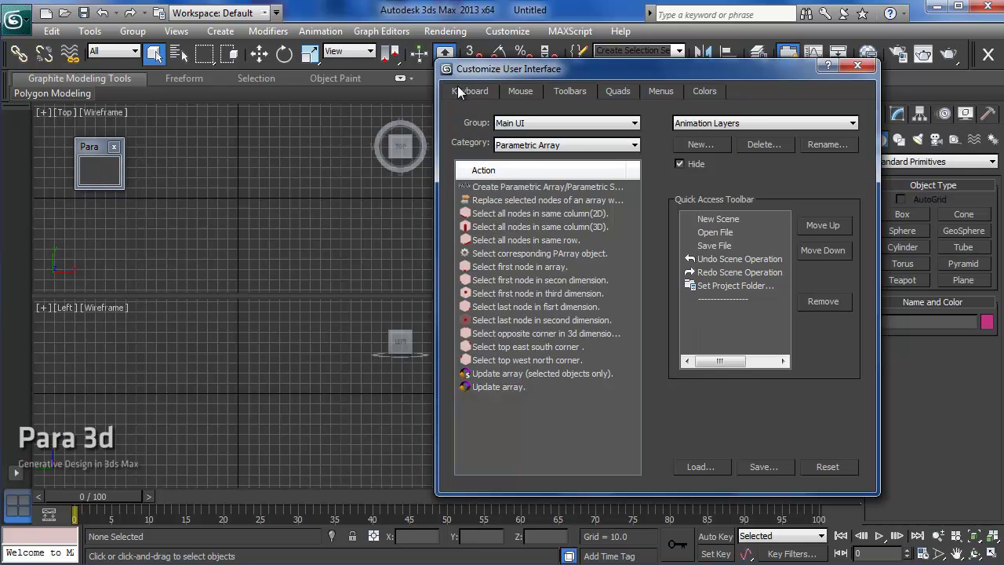
- Add Create Parametric Array, Select PArray object, Replace selected nodes and both Update array actions to Para
{"action": "left_click", "coordinate": [487, 186]}
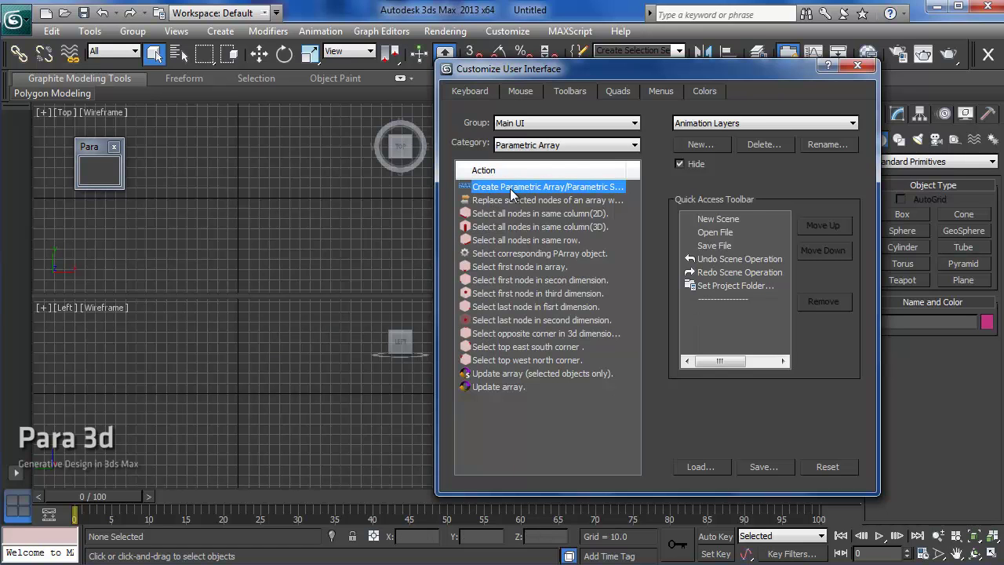
{"action": "left_click_drag", "start_coordinate": [511, 192], "coordinate": [91, 171]}
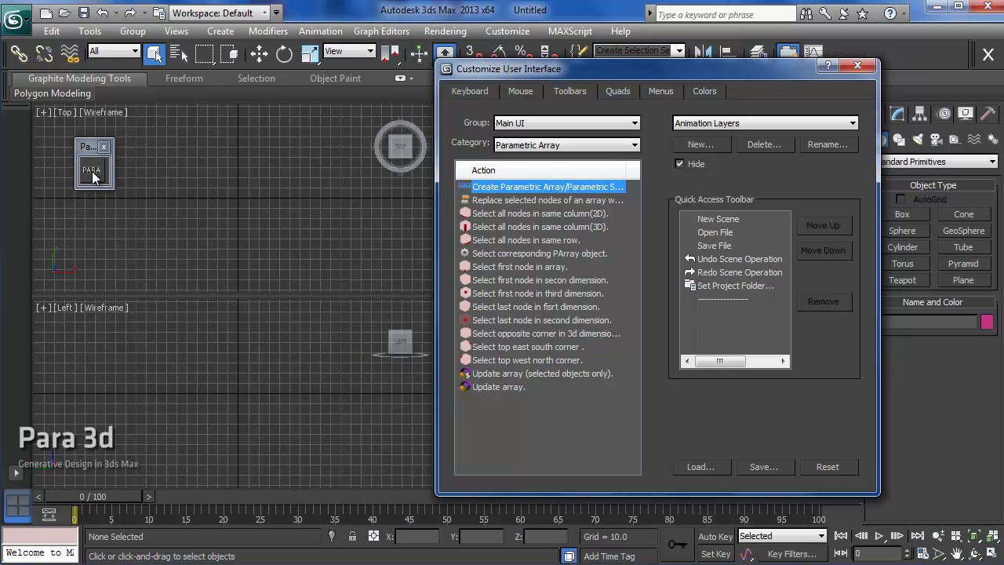
{"action": "left_click", "coordinate": [512, 200]}
{"action": "left_click_drag", "start_coordinate": [502, 254], "coordinate": [106, 174]}
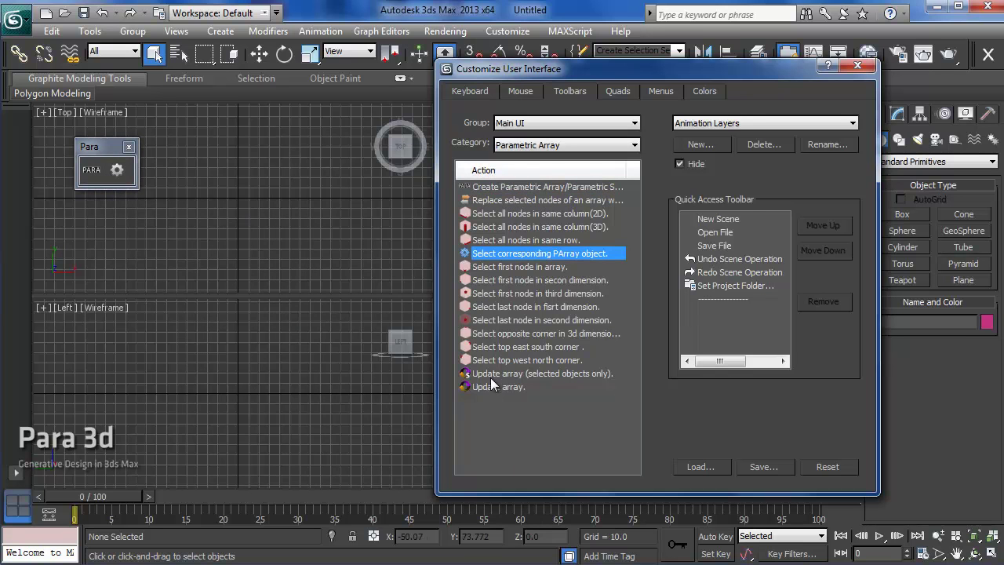
{"action": "left_click_drag", "start_coordinate": [490, 203], "coordinate": [135, 179]}
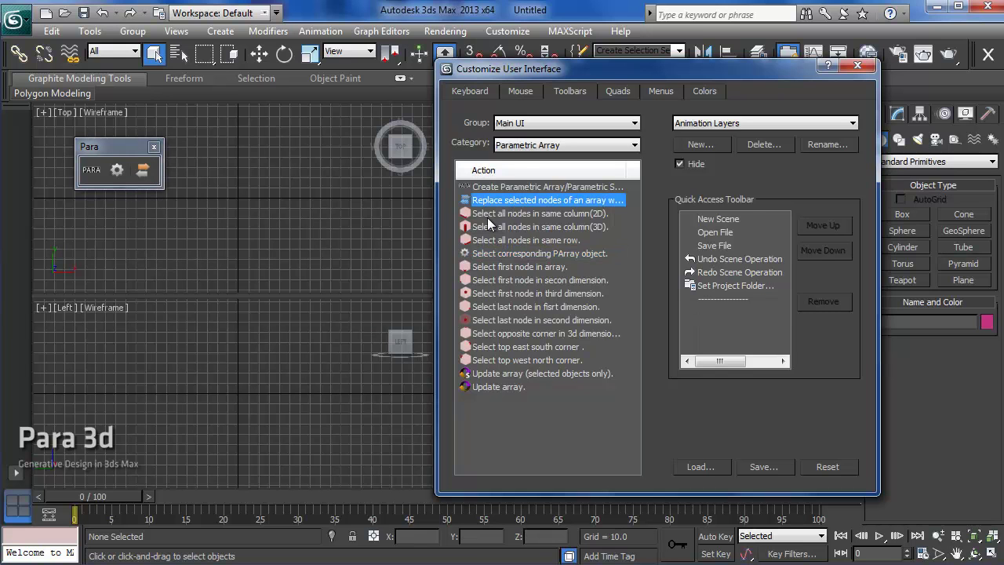
{"action": "left_click_drag", "start_coordinate": [518, 215], "coordinate": [513, 245]}
{"action": "left_click", "coordinate": [515, 241]}
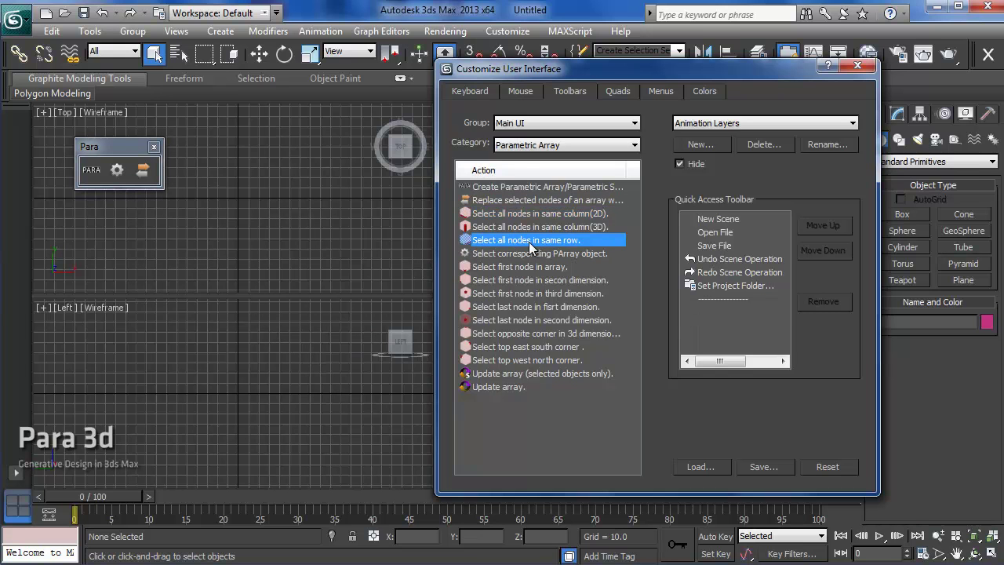
{"action": "left_click", "coordinate": [502, 375]}
{"action": "left_click", "coordinate": [500, 388]}
{"action": "left_click_drag", "start_coordinate": [501, 393], "coordinate": [165, 208]}
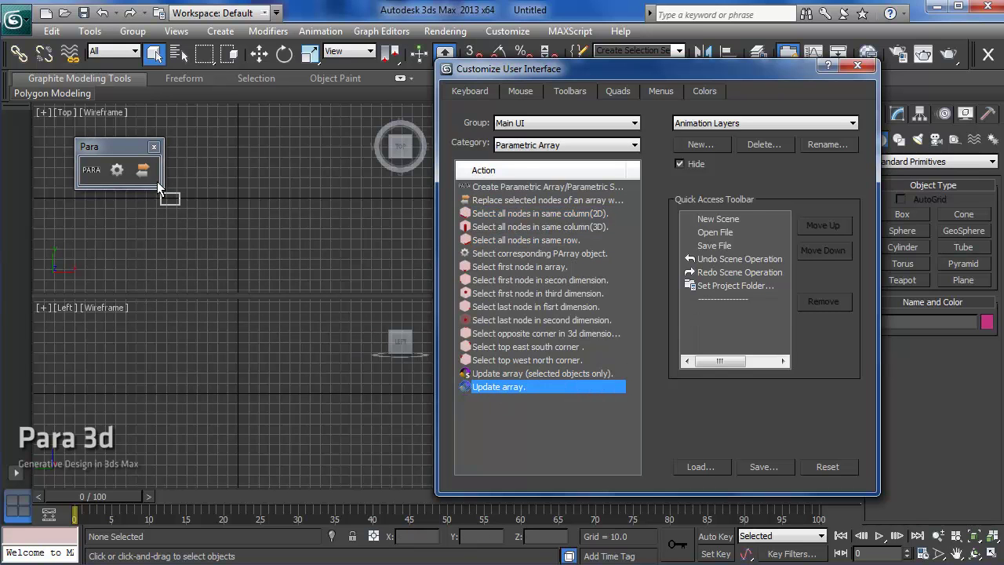
{"action": "left_click_drag", "start_coordinate": [157, 181], "coordinate": [160, 182]}
{"action": "mouse_move", "coordinate": [521, 385]}
{"action": "left_mouse_down"}
{"action": "mouse_move", "coordinate": [490, 363]}
{"action": "mouse_move", "coordinate": [504, 383]}
{"action": "left_mouse_up"}
{"action": "left_click_drag", "start_coordinate": [504, 376], "coordinate": [187, 177]}
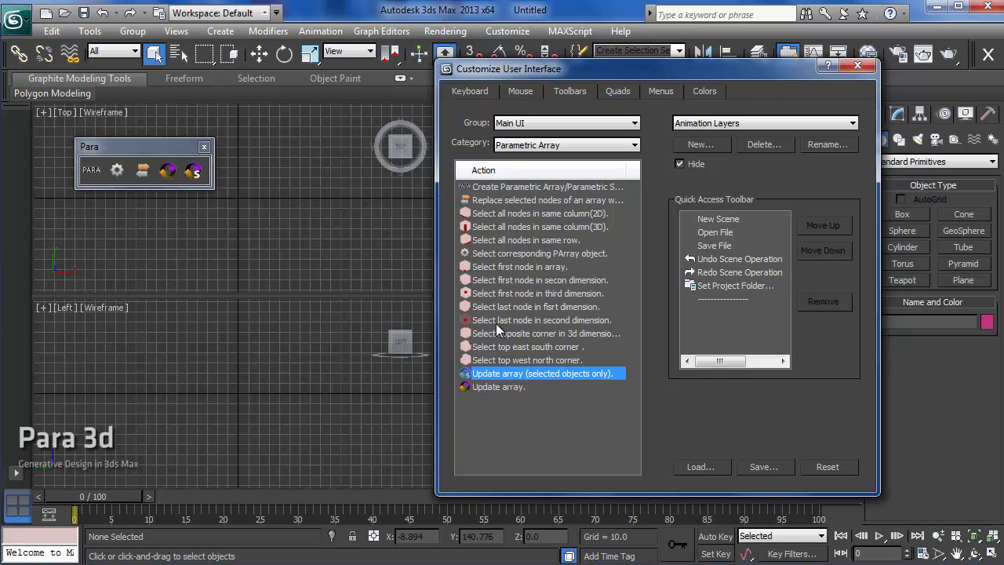
- Add the same row, same column (2D) and same column (3D) selection actions to Para
{"action": "left_click", "coordinate": [503, 216]}
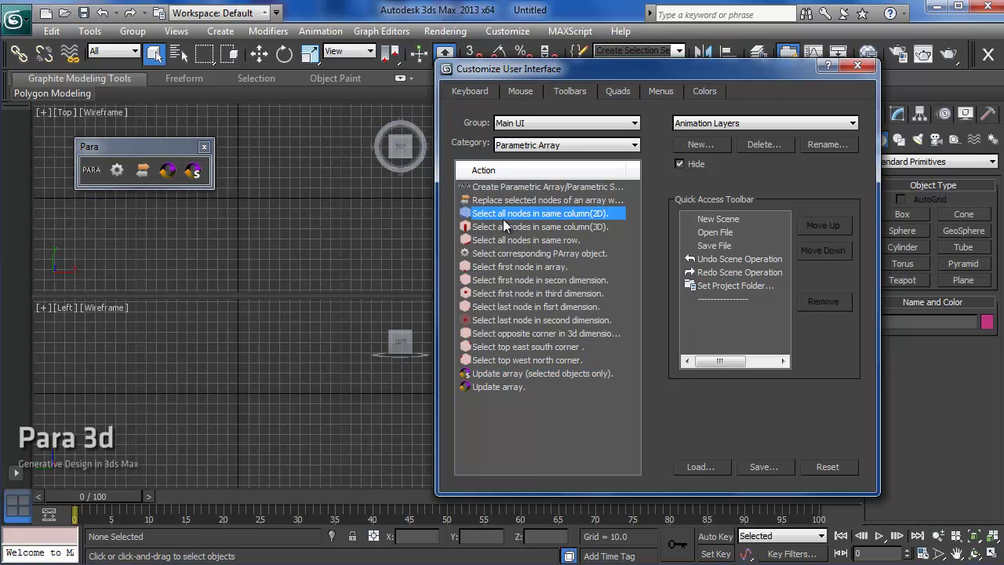
{"action": "left_click", "coordinate": [526, 241]}
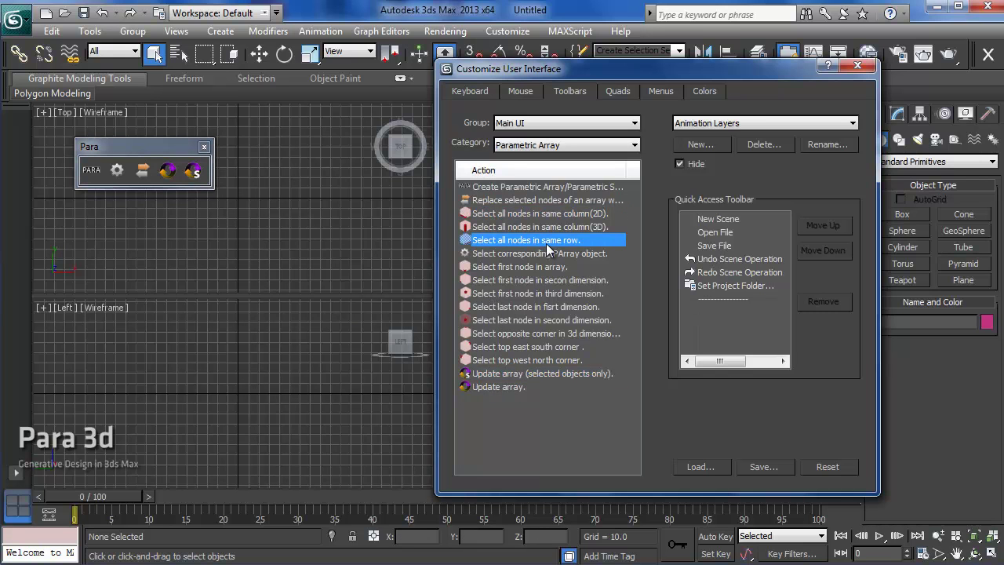
{"action": "left_click_drag", "start_coordinate": [546, 243], "coordinate": [212, 182]}
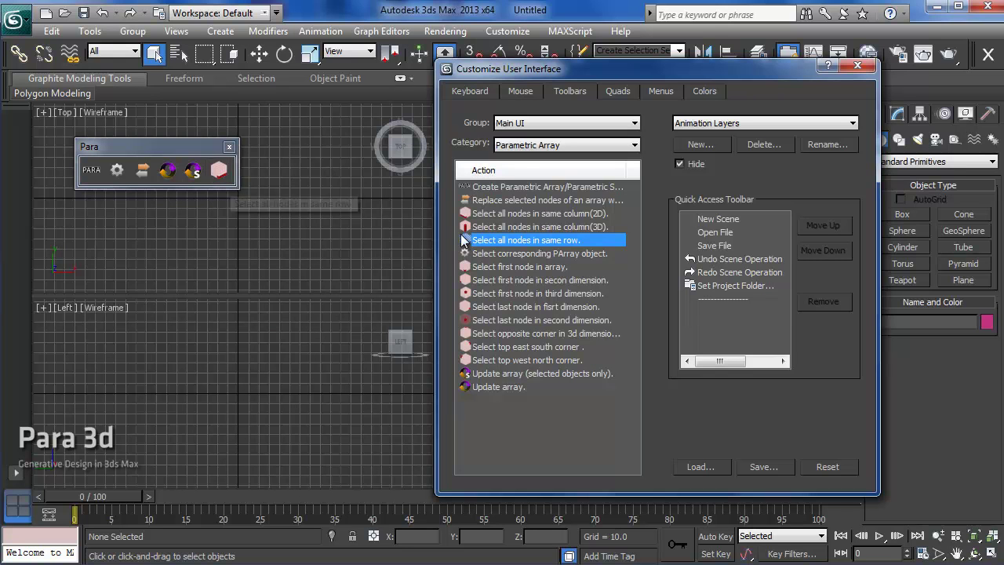
{"action": "left_click", "coordinate": [512, 217]}
{"action": "left_click_drag", "start_coordinate": [513, 223], "coordinate": [240, 185]}
{"action": "left_click_drag", "start_coordinate": [530, 228], "coordinate": [254, 171]}
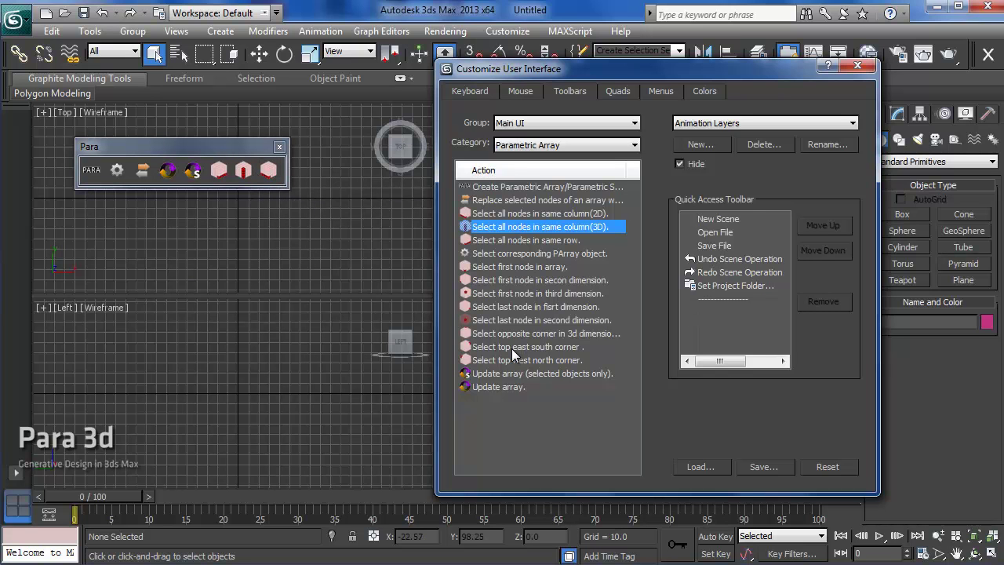
{"action": "left_click", "coordinate": [531, 146]}
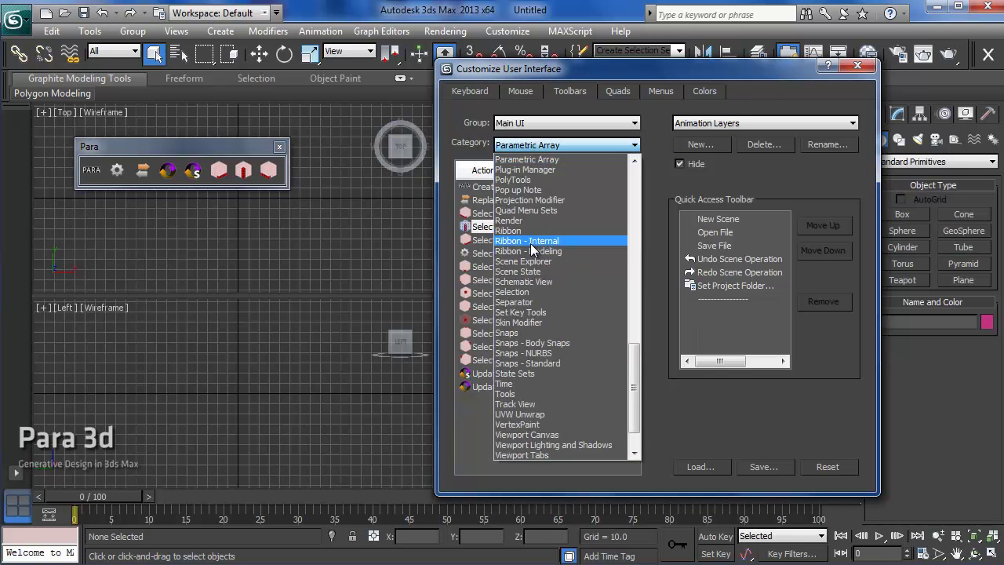
- Dock the Para toolbar along the left and create a new toolbar named 'Para Utilities'
{"action": "left_click", "coordinate": [527, 159]}
{"action": "left_click_drag", "start_coordinate": [123, 157], "coordinate": [74, 197]}
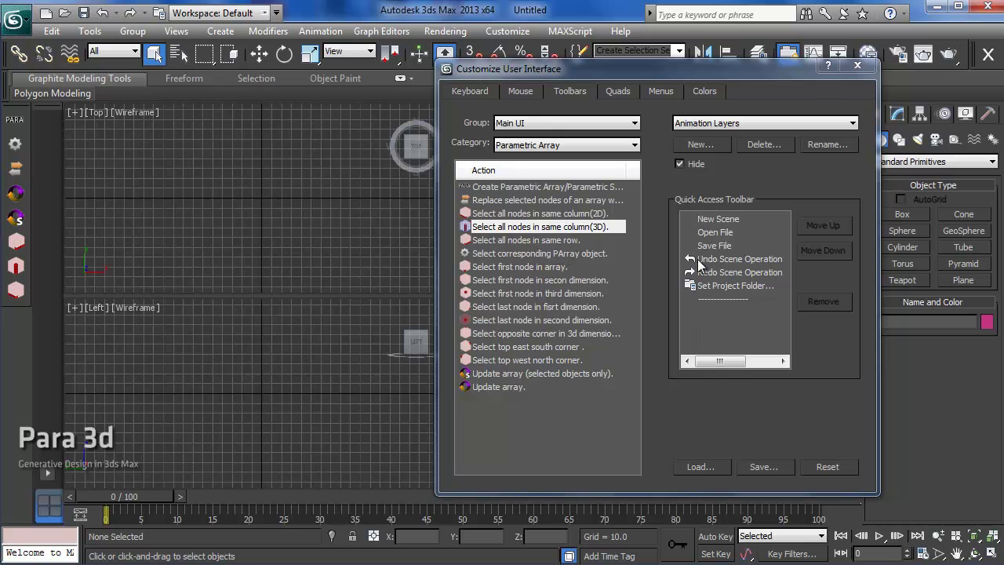
{"action": "left_click", "coordinate": [701, 142]}
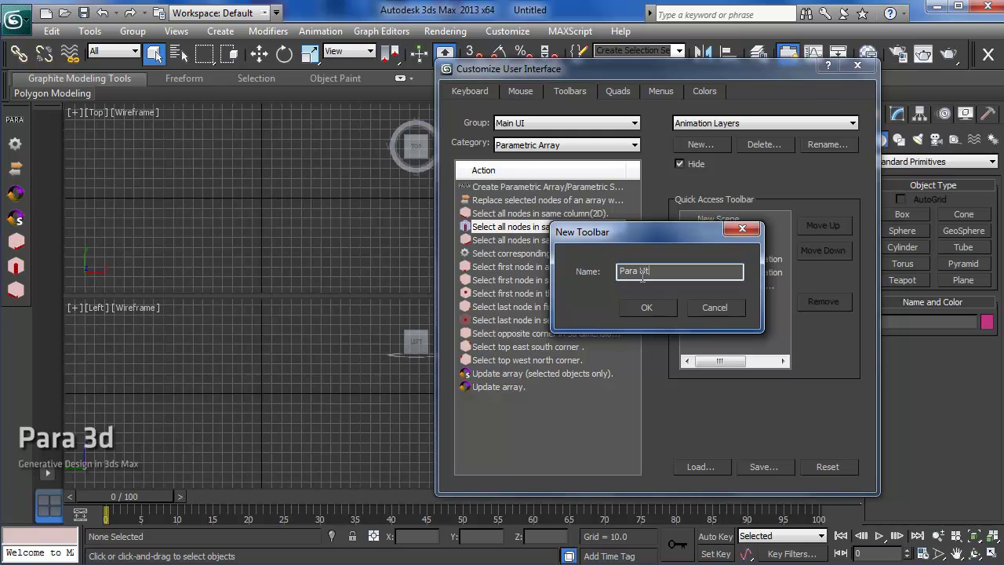
{"action": "type", "text": "Para Utilities"}
{"action": "left_click", "coordinate": [639, 306]}
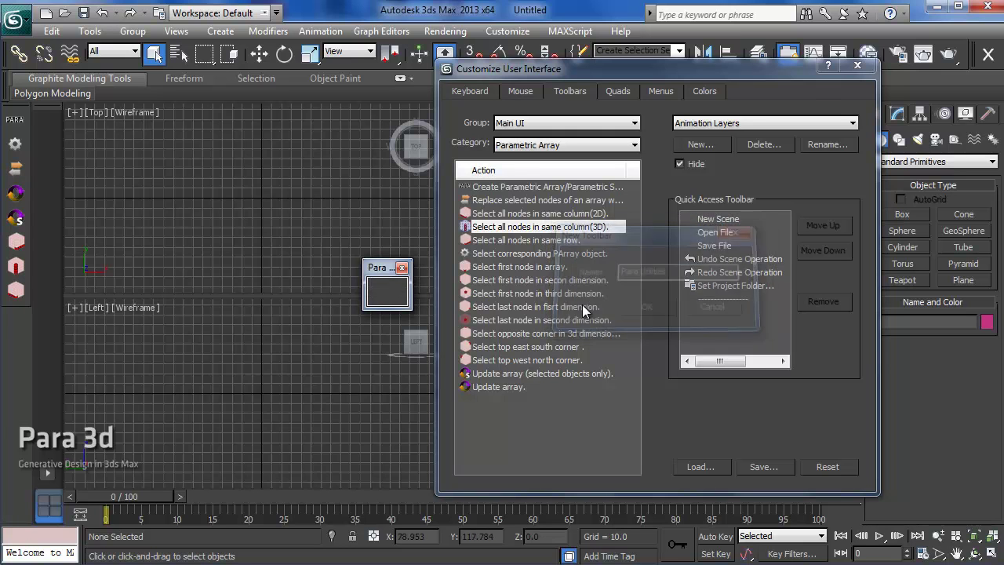
- Switch the command category to Para 3d Utilities
{"action": "left_click", "coordinate": [551, 141]}
{"action": "scroll", "coordinate": [548, 233], "scroll_direction": "up", "scroll_amount": 1}
{"action": "scroll", "coordinate": [548, 233], "scroll_direction": "up", "scroll_amount": 2}
{"action": "left_click", "coordinate": [538, 192]}
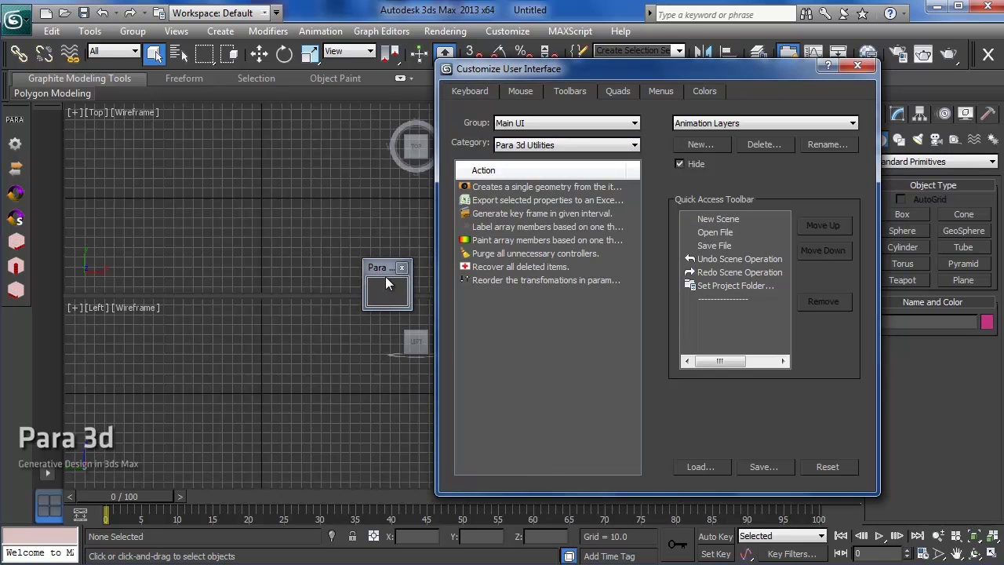
{"action": "left_click_drag", "start_coordinate": [378, 271], "coordinate": [171, 171]}
- Add single-geometry, export-properties, key-frame, label, paint, purge and recover commands, then dock Para Utilities left
{"action": "left_click_drag", "start_coordinate": [492, 189], "coordinate": [185, 195]}
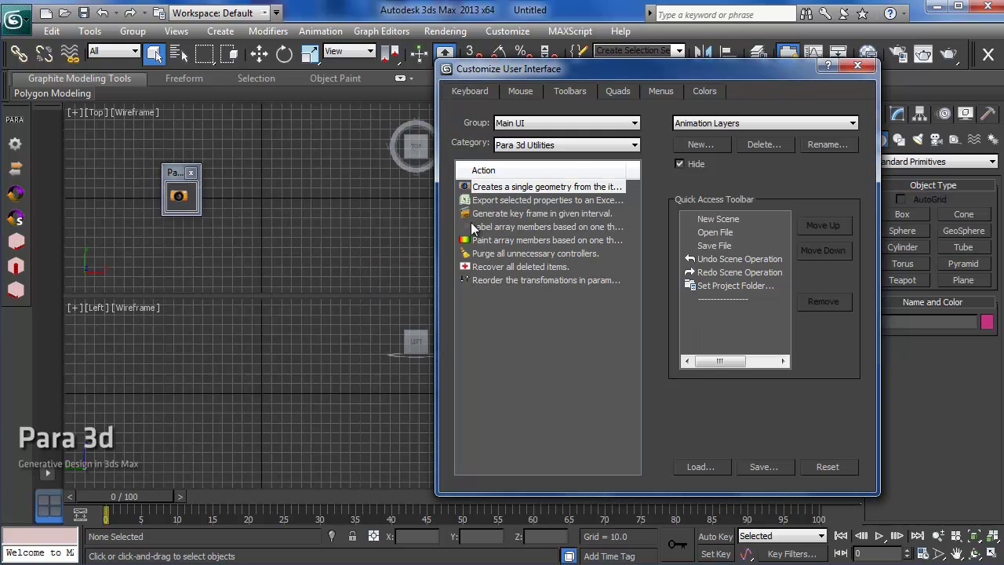
{"action": "left_click_drag", "start_coordinate": [483, 201], "coordinate": [193, 198]}
{"action": "left_click_drag", "start_coordinate": [506, 213], "coordinate": [218, 201]}
{"action": "mouse_move", "coordinate": [483, 227]}
{"action": "left_mouse_down"}
{"action": "mouse_move", "coordinate": [244, 198]}
{"action": "mouse_move", "coordinate": [494, 243]}
{"action": "mouse_move", "coordinate": [264, 195]}
{"action": "left_mouse_up"}
{"action": "left_click_drag", "start_coordinate": [487, 255], "coordinate": [292, 199]}
{"action": "left_click_drag", "start_coordinate": [494, 266], "coordinate": [314, 197]}
{"action": "left_click_drag", "start_coordinate": [486, 280], "coordinate": [338, 200]}
{"action": "left_click_drag", "start_coordinate": [189, 173], "coordinate": [26, 323]}
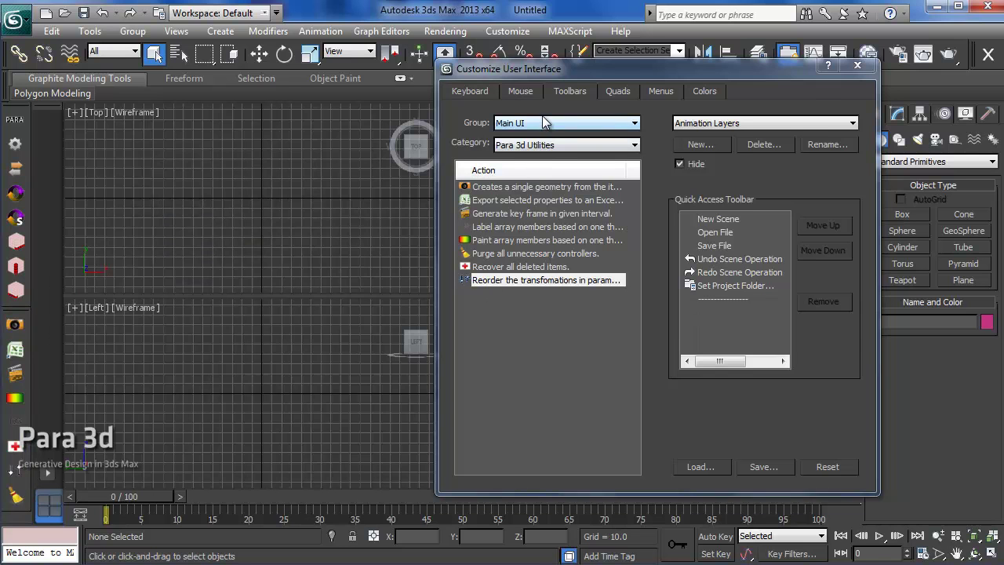
{"action": "left_click_drag", "start_coordinate": [541, 69], "coordinate": [421, 96]}
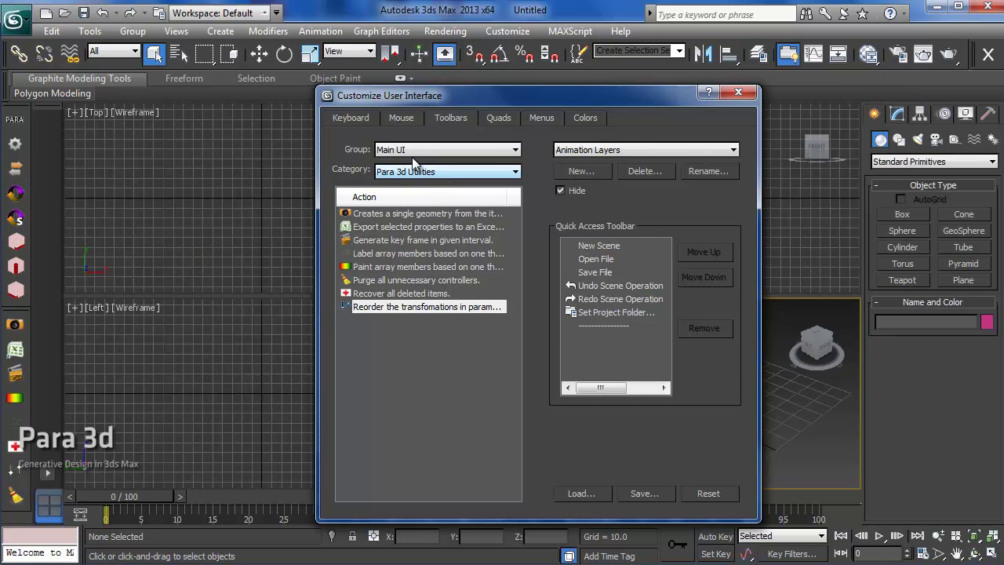
- Pick the transform quadrant of the Default Viewport Quad in the Quads settings for editing
{"action": "left_click", "coordinate": [499, 118]}
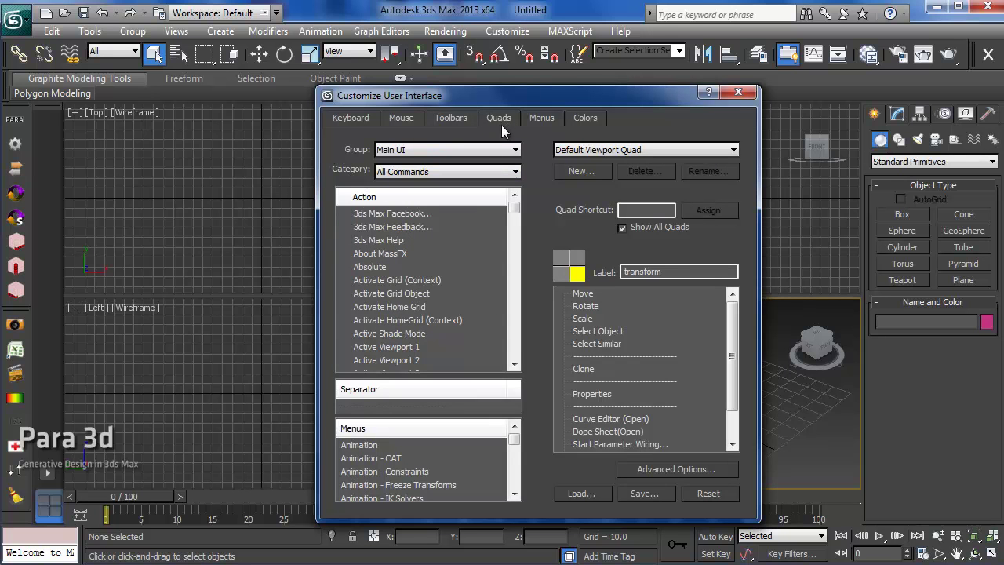
{"action": "left_click", "coordinate": [559, 275]}
{"action": "left_click", "coordinate": [575, 274]}
{"action": "left_click", "coordinate": [578, 258]}
{"action": "left_click", "coordinate": [561, 264]}
{"action": "left_click", "coordinate": [561, 274]}
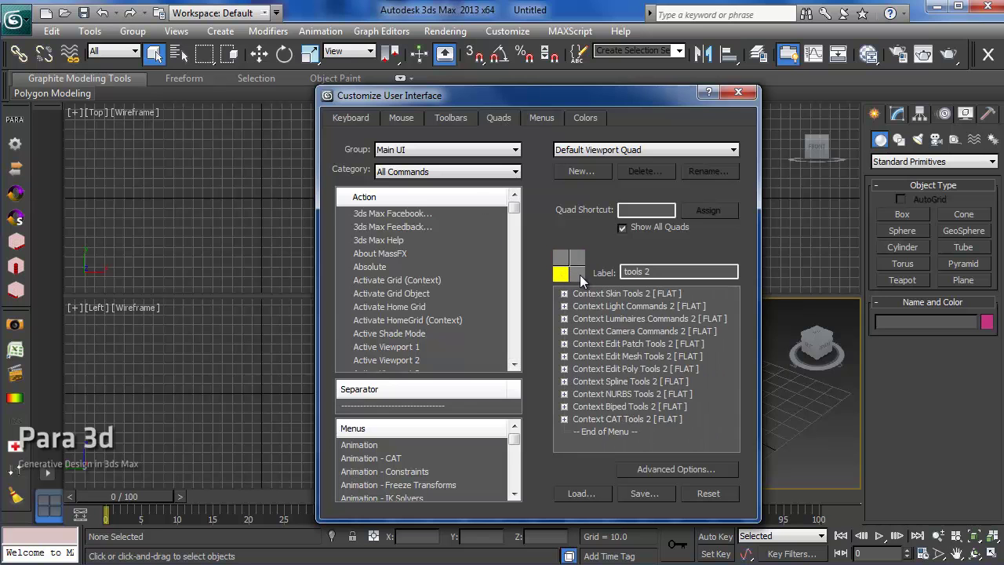
{"action": "left_click", "coordinate": [580, 275]}
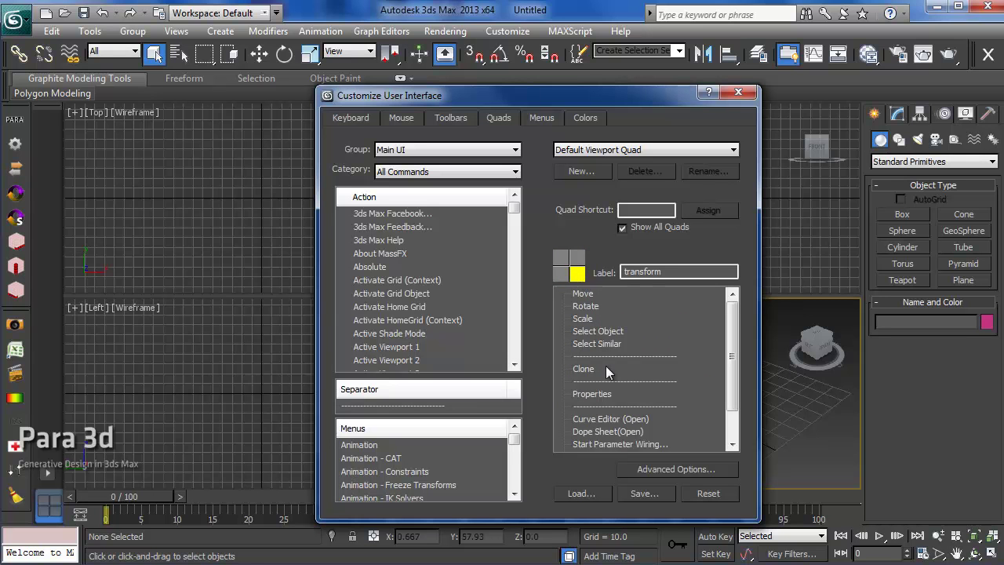
- Add Create Parametric Array/Parametric Shape from the Parametric Array category just below Clone
{"action": "left_click", "coordinate": [400, 172]}
{"action": "scroll", "coordinate": [419, 393], "scroll_direction": "down", "scroll_amount": 8}
{"action": "scroll", "coordinate": [417, 393], "scroll_direction": "down", "scroll_amount": 5}
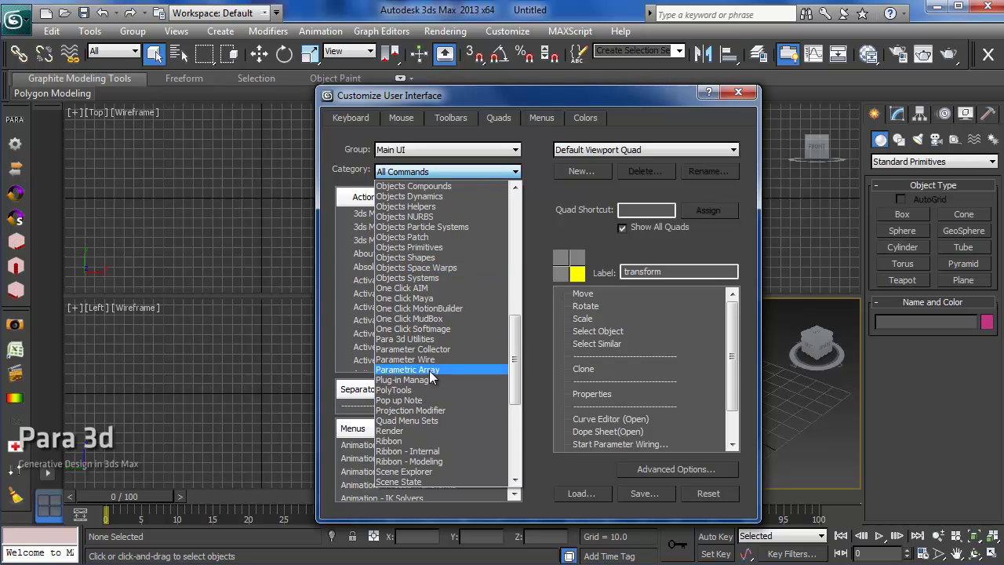
{"action": "left_click", "coordinate": [423, 371]}
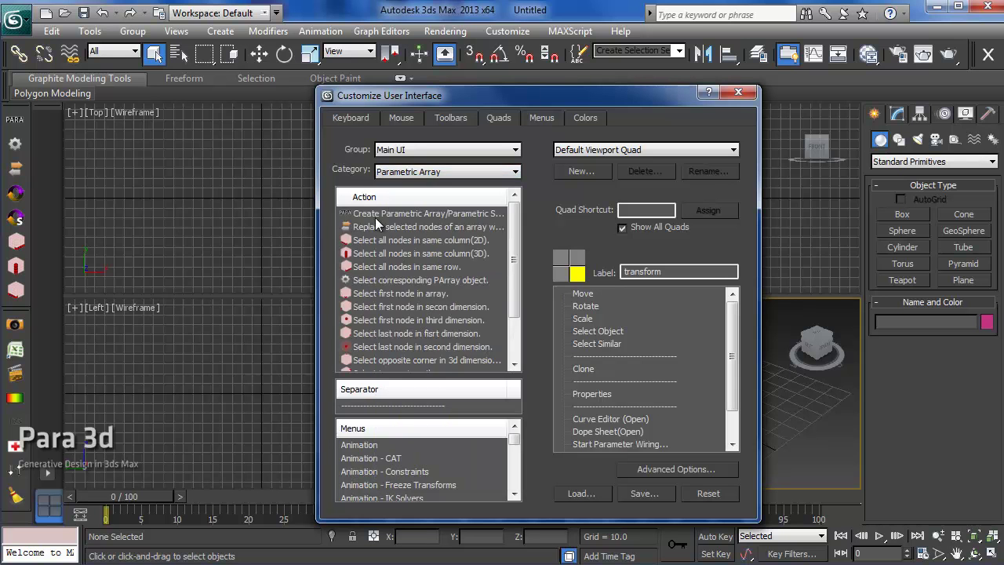
{"action": "left_click", "coordinate": [375, 214]}
{"action": "left_click_drag", "start_coordinate": [730, 382], "coordinate": [731, 400]}
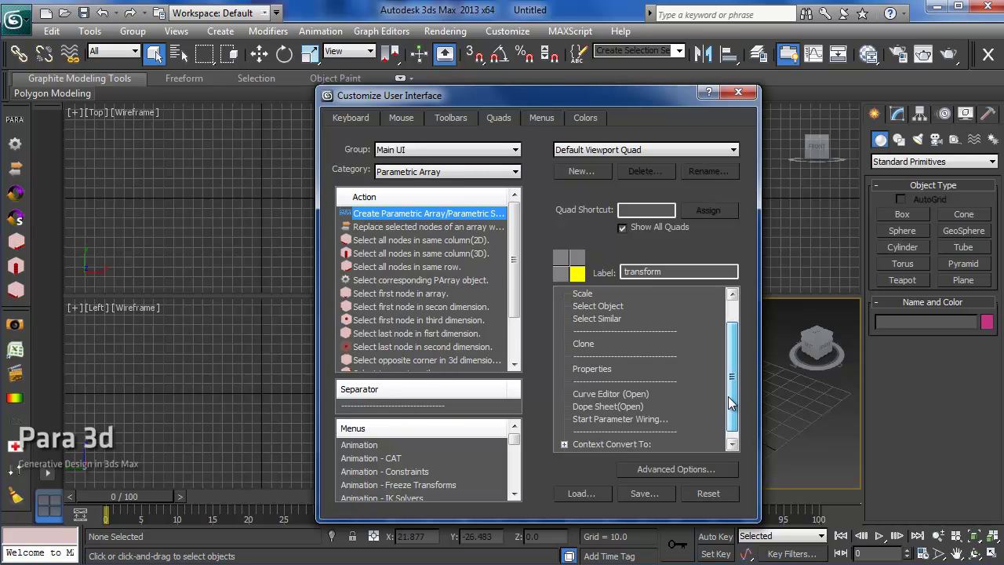
{"action": "mouse_move", "coordinate": [412, 251]}
{"action": "left_mouse_down"}
{"action": "mouse_move", "coordinate": [612, 371]}
{"action": "mouse_move", "coordinate": [609, 357]}
{"action": "left_mouse_up"}
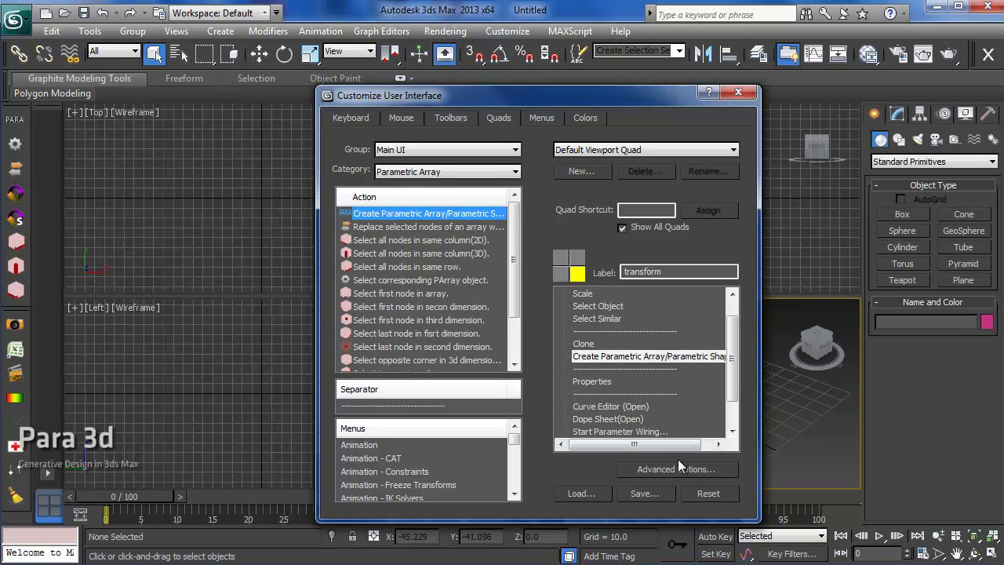
{"action": "scroll", "coordinate": [739, 377], "scroll_direction": "up", "scroll_amount": 1}
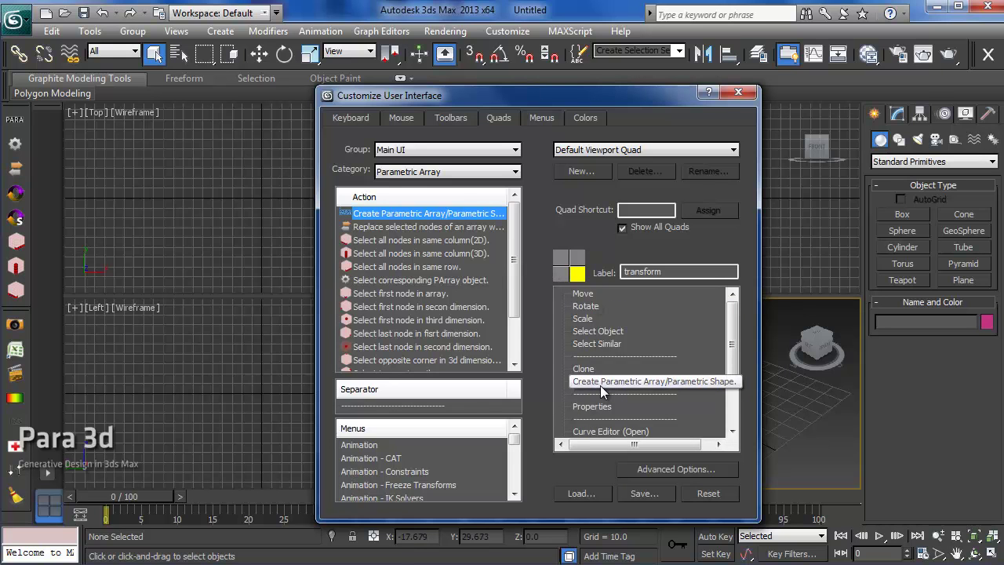
- Save the menu file as MaxStartUI.mnux, close Customize User Interface, and quit 3ds Max
{"action": "left_click", "coordinate": [640, 493]}
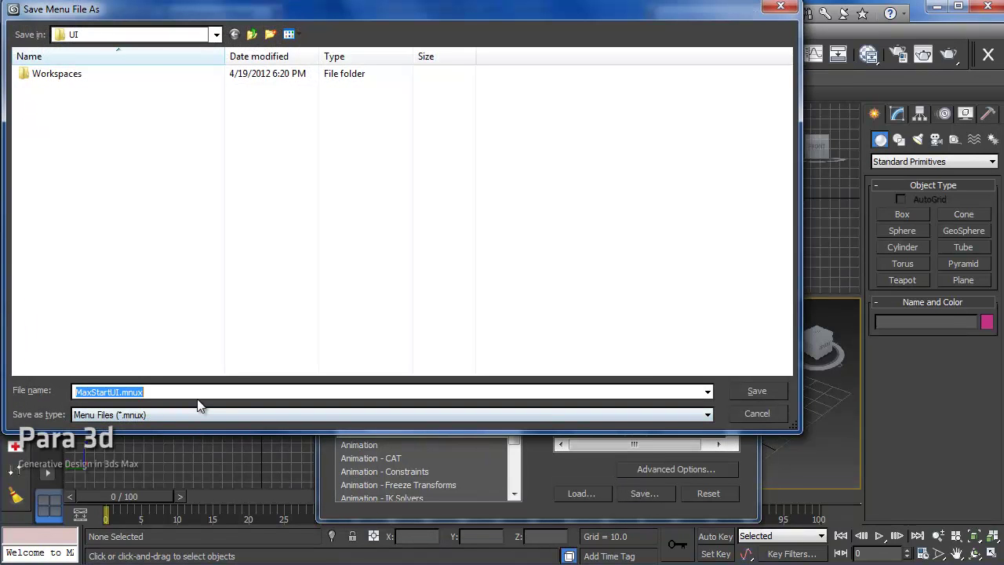
{"action": "left_click", "coordinate": [755, 389]}
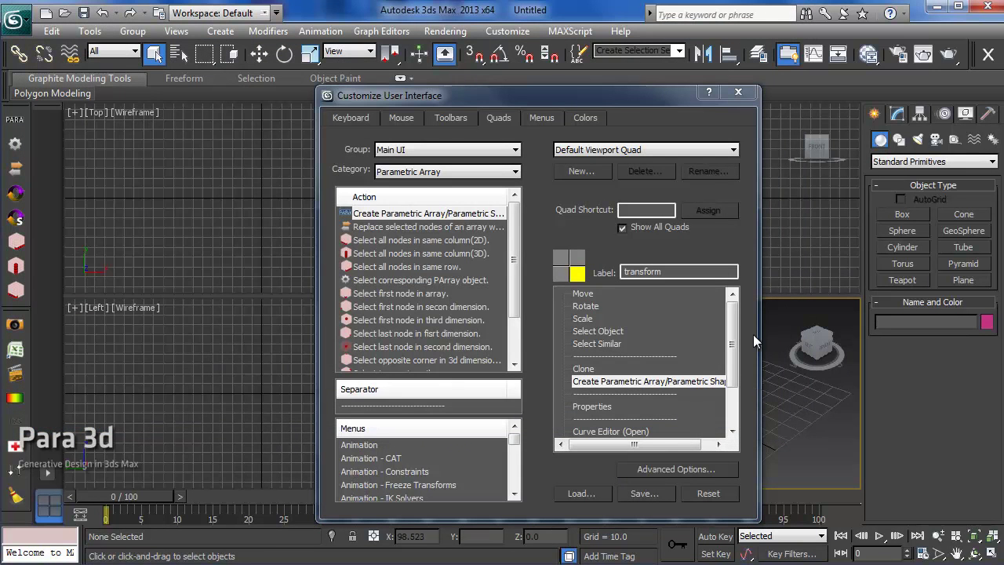
{"action": "left_click", "coordinate": [738, 93]}
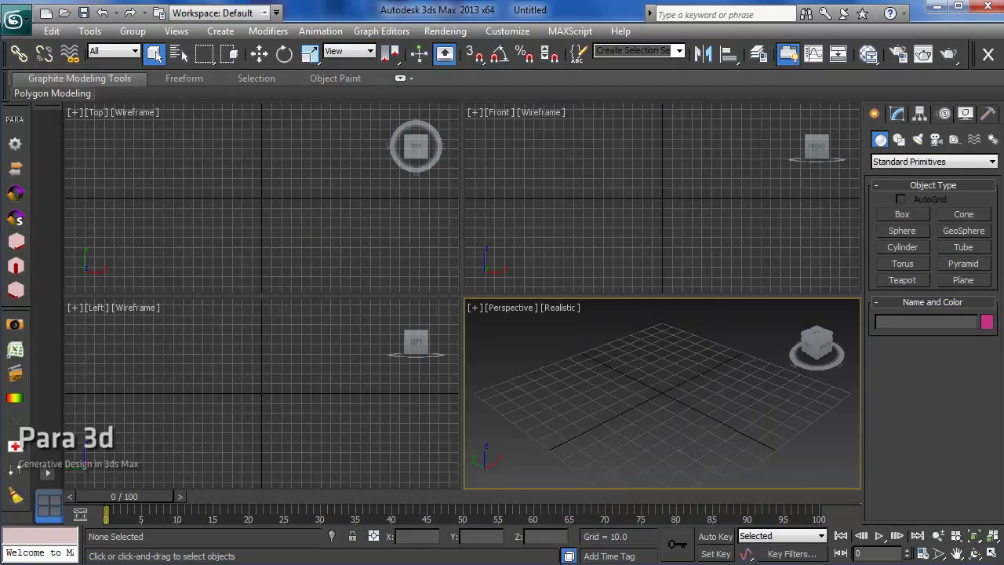
{"action": "left_click", "coordinate": [990, 8]}
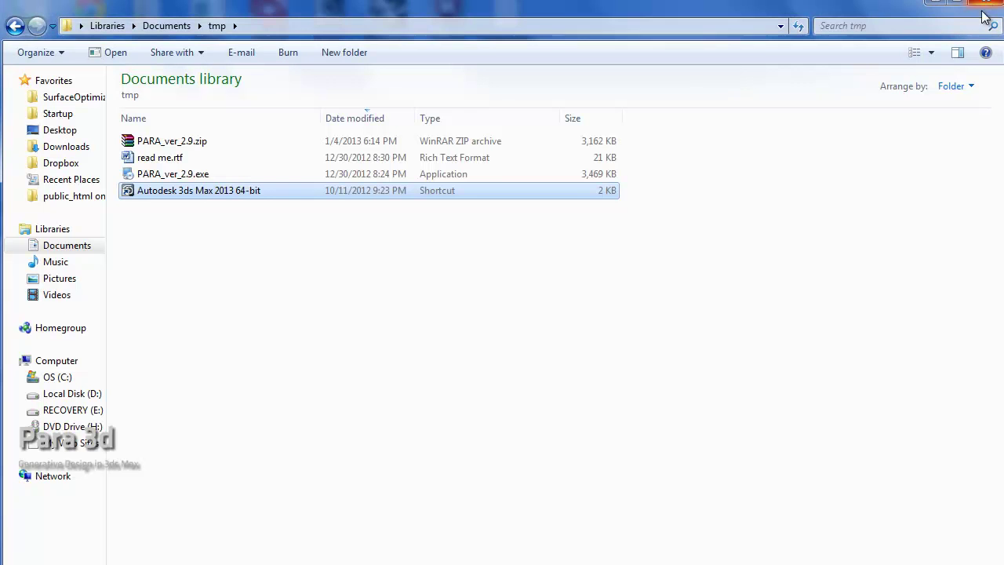
- Relaunch 3ds Max using the Autodesk 3ds Max 2013 64-bit shortcut in the tmp folder
{"action": "double_click", "coordinate": [169, 189]}
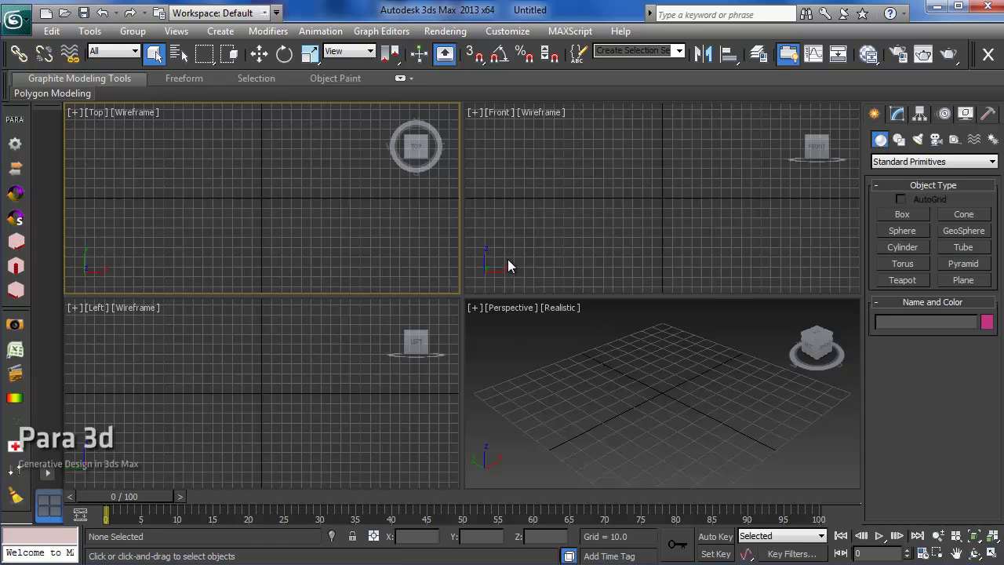
- Draw a small box at the grid centre in the Perspective viewport
{"action": "left_click", "coordinate": [903, 214]}
{"action": "left_click", "coordinate": [897, 113]}
{"action": "left_click", "coordinate": [874, 113]}
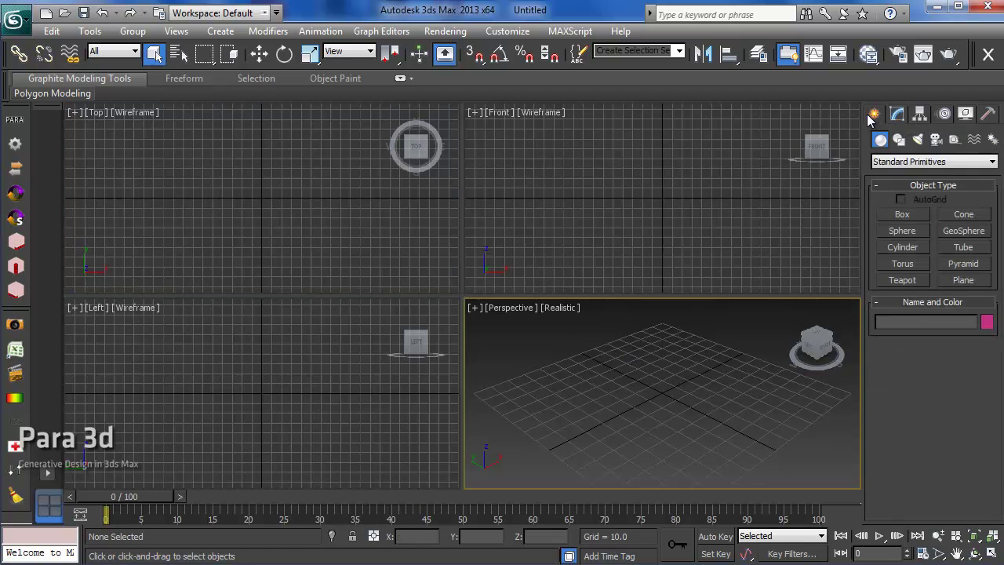
{"action": "left_click", "coordinate": [881, 216]}
{"action": "left_click_drag", "start_coordinate": [664, 389], "coordinate": [669, 393]}
{"action": "left_click", "coordinate": [666, 394]}
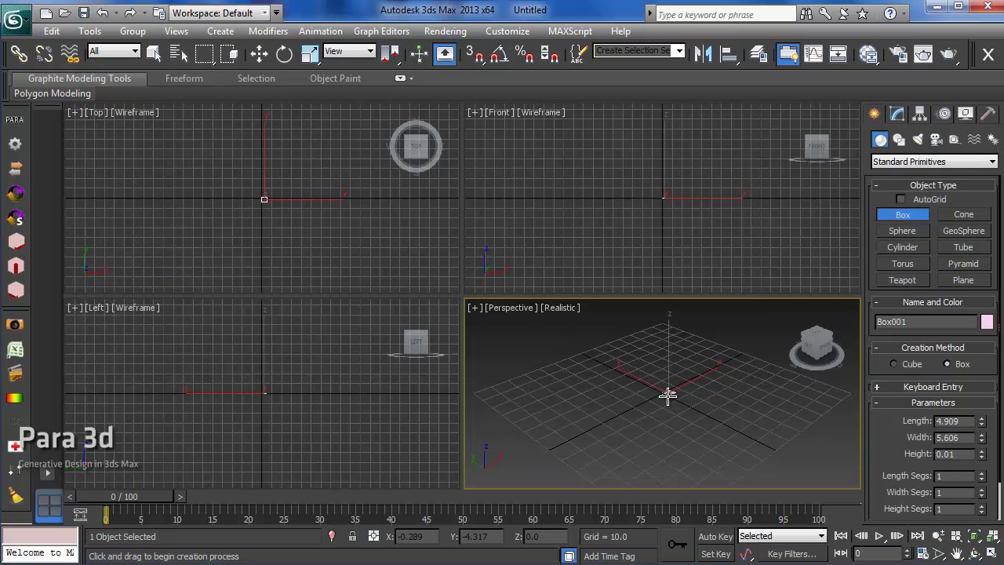
{"action": "right_click", "coordinate": [673, 395]}
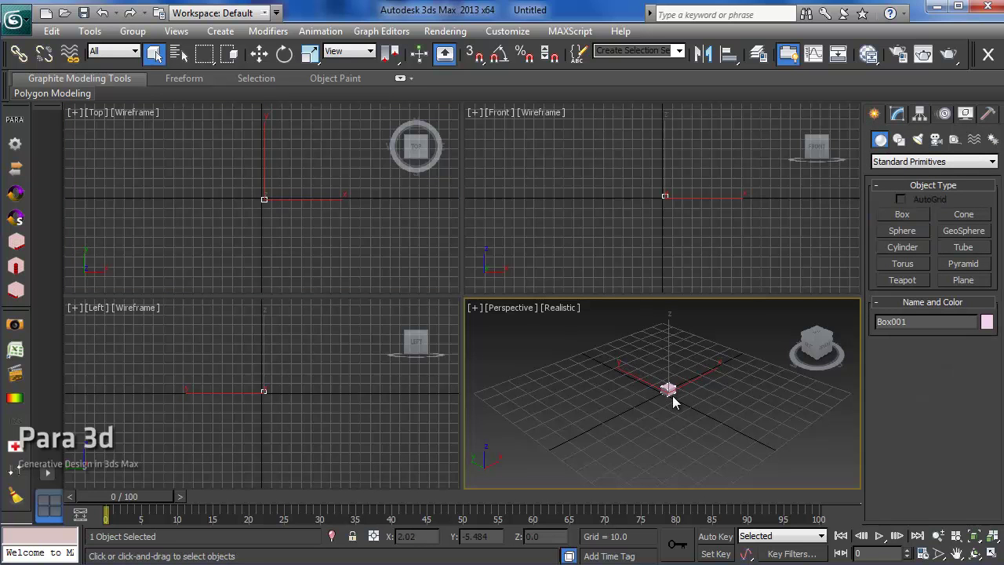
- Create the 10-copy PARA_Box001 array from the PARA toolbar without keeping the original
{"action": "left_click", "coordinate": [12, 131]}
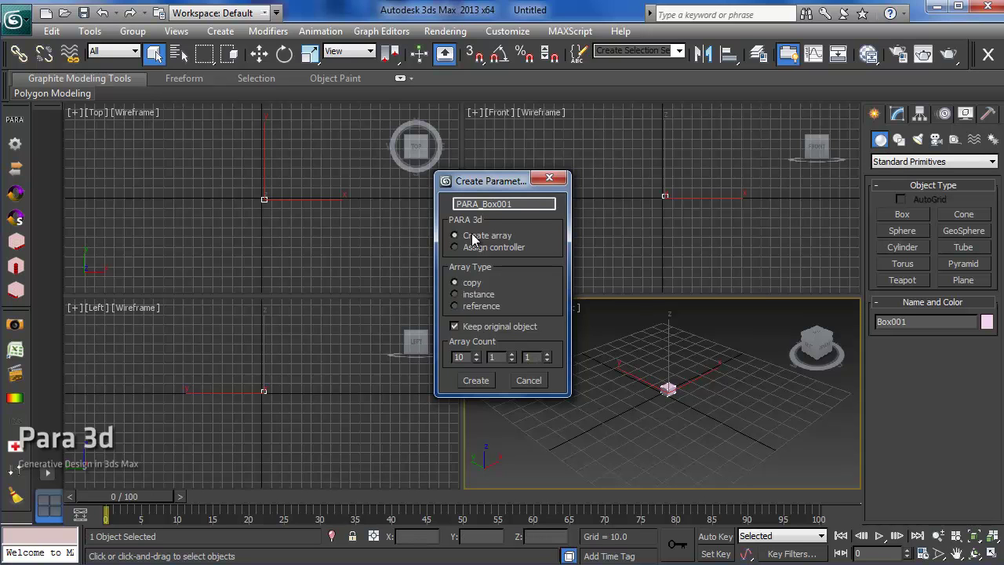
{"action": "left_click", "coordinate": [442, 203]}
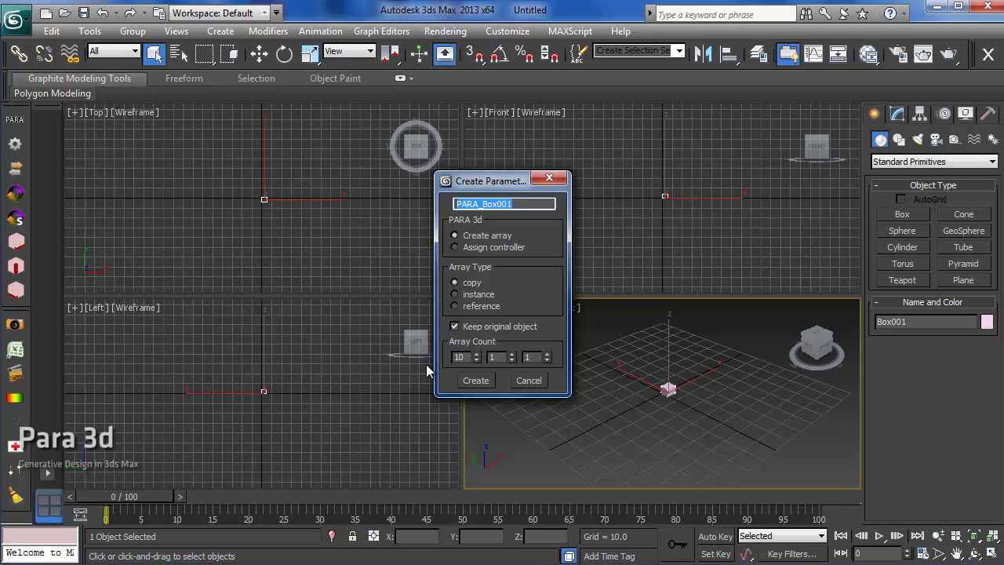
{"action": "left_click", "coordinate": [467, 330]}
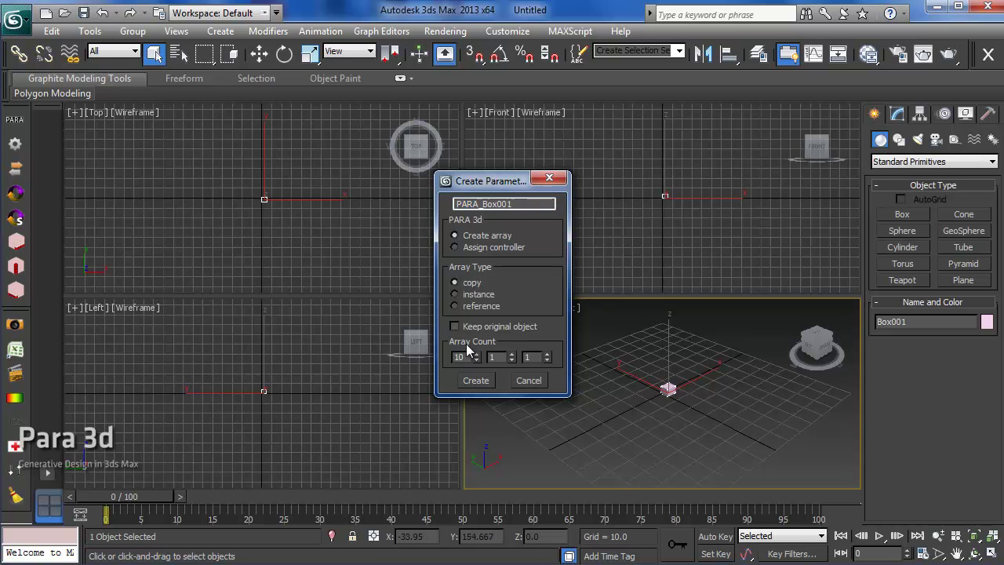
{"action": "left_click", "coordinate": [471, 381]}
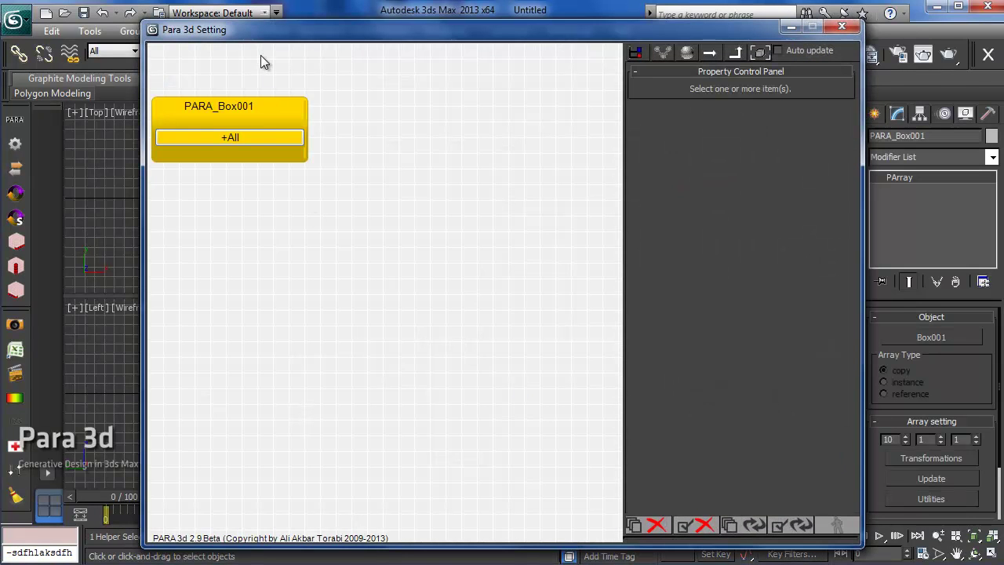
- Move the Para 3d Setting window left and nudge the PARA_Box001 node slightly right
{"action": "left_click_drag", "start_coordinate": [258, 34], "coordinate": [155, 44]}
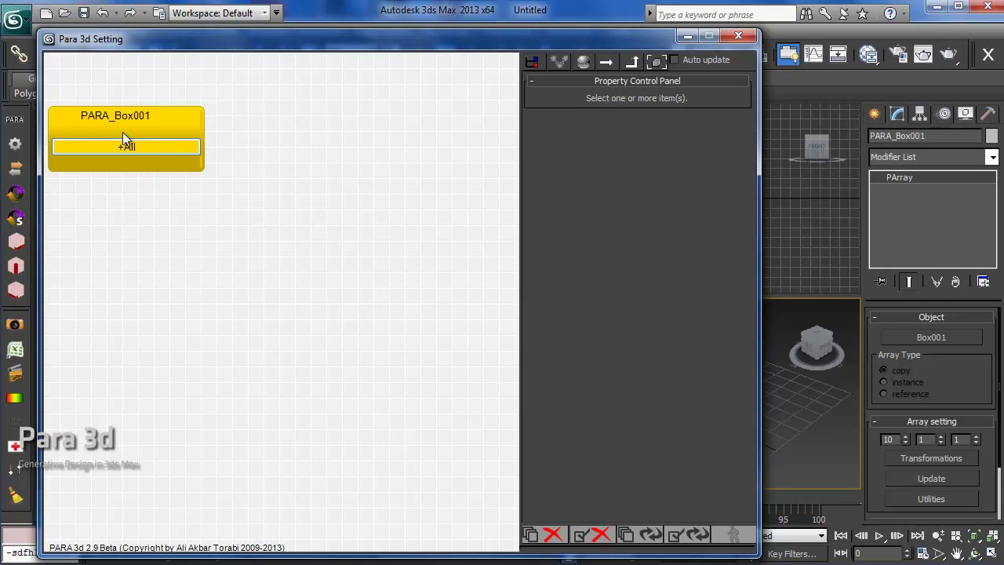
{"action": "left_click_drag", "start_coordinate": [126, 142], "coordinate": [136, 141]}
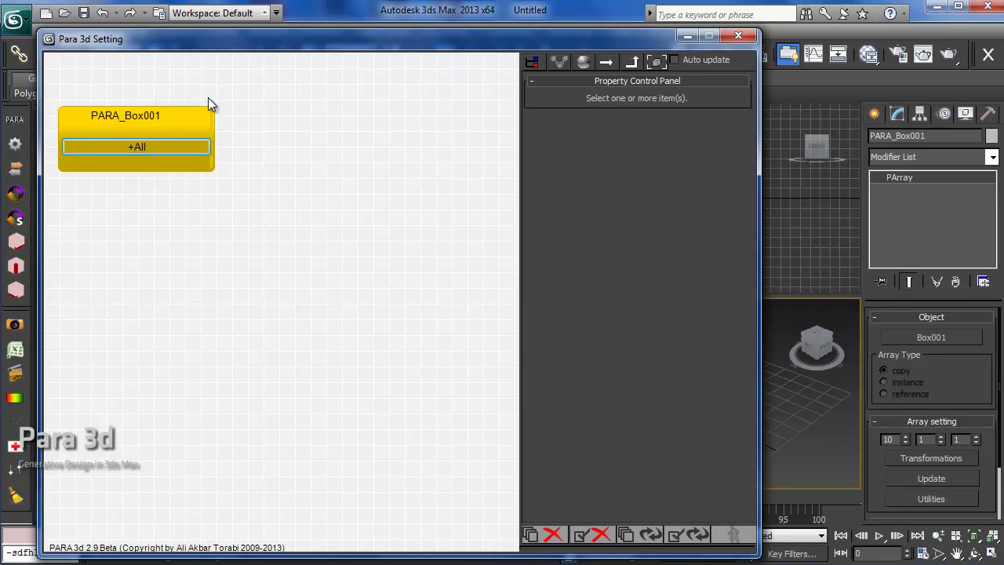